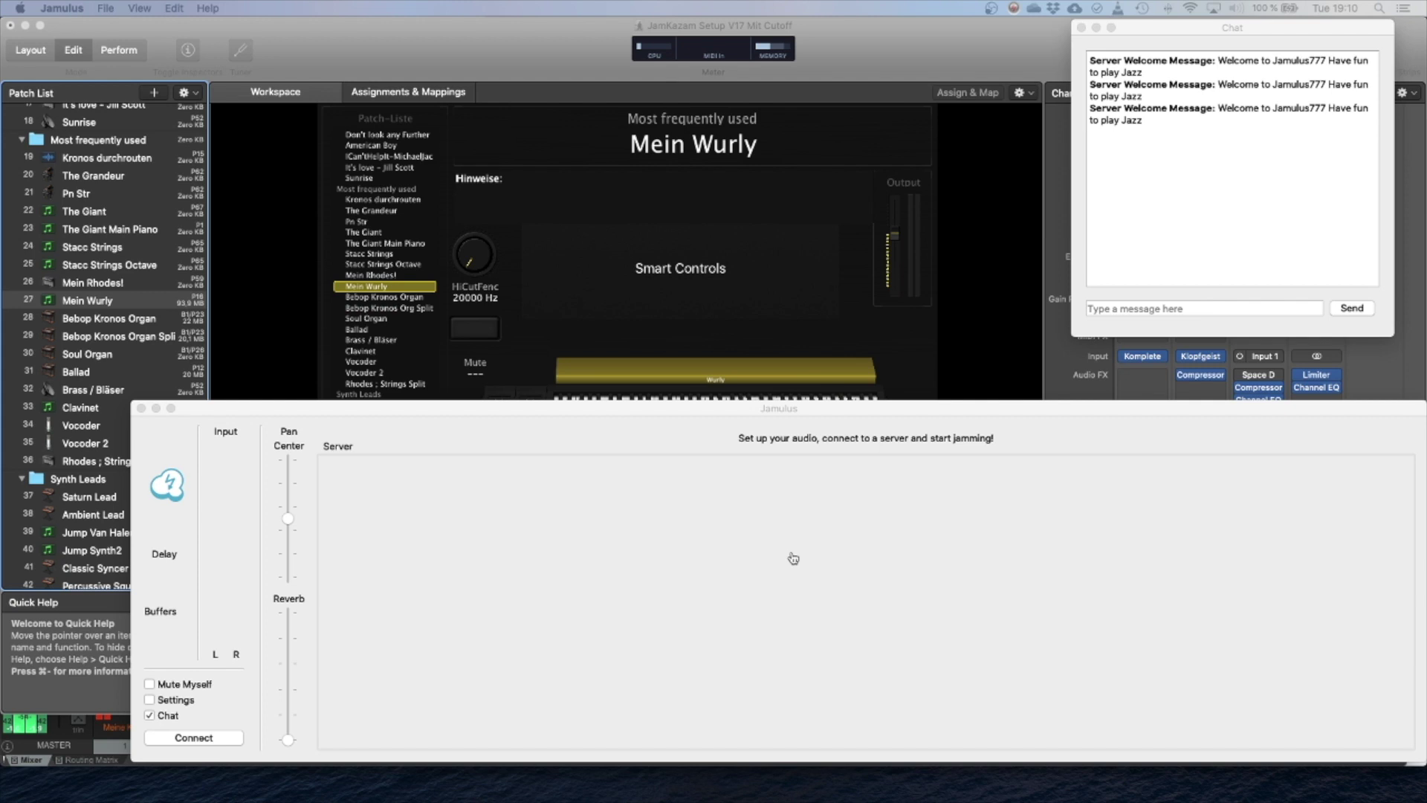
Step: Switch from Jamulus to the BlackHole GitHub page in Chrome
key(super+Tab)
Step: Scroll the BlackHole README to its Audio Devices screenshot and installation instructions, then switch to Audio MIDI Setup
scroll(792, 557, up, 2)
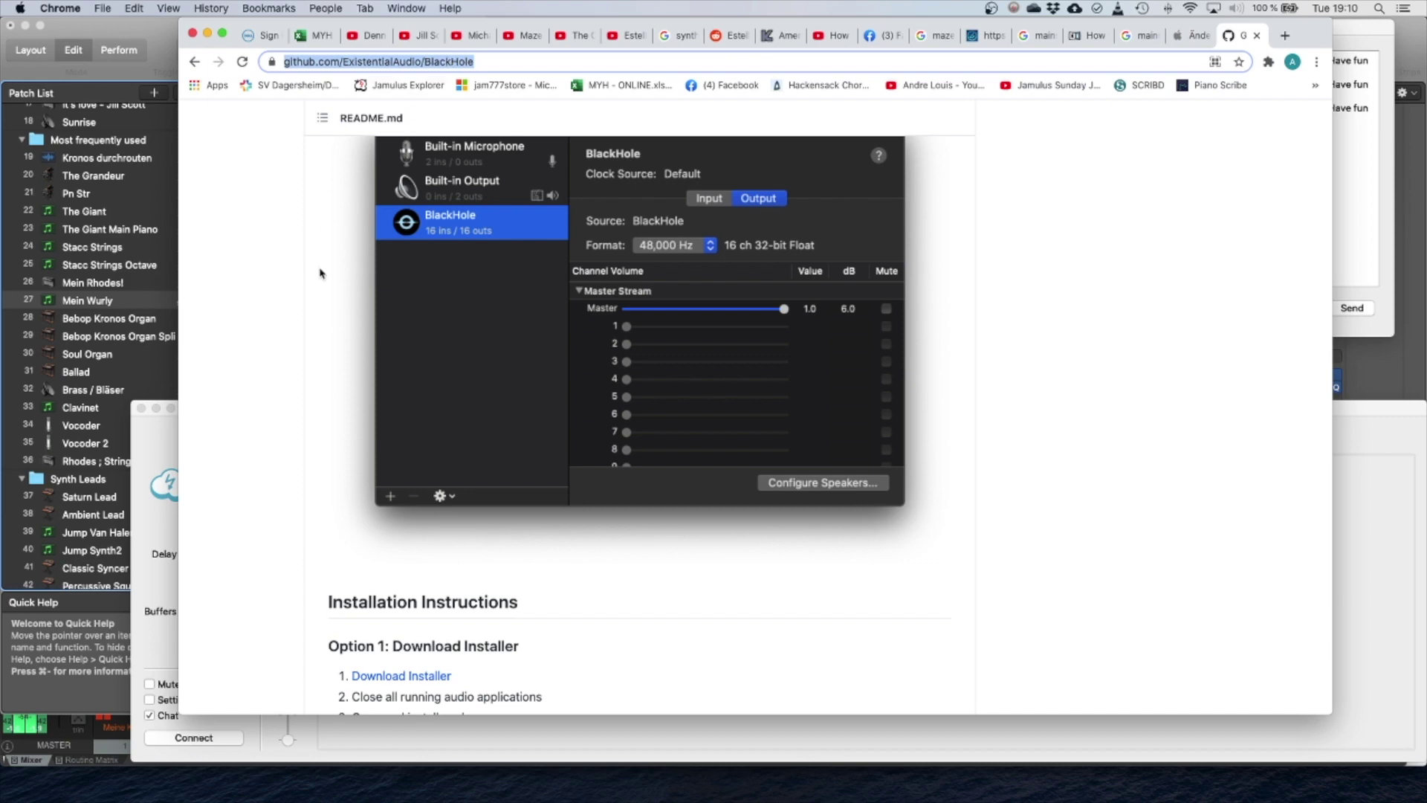
scroll(320, 272, up, 10)
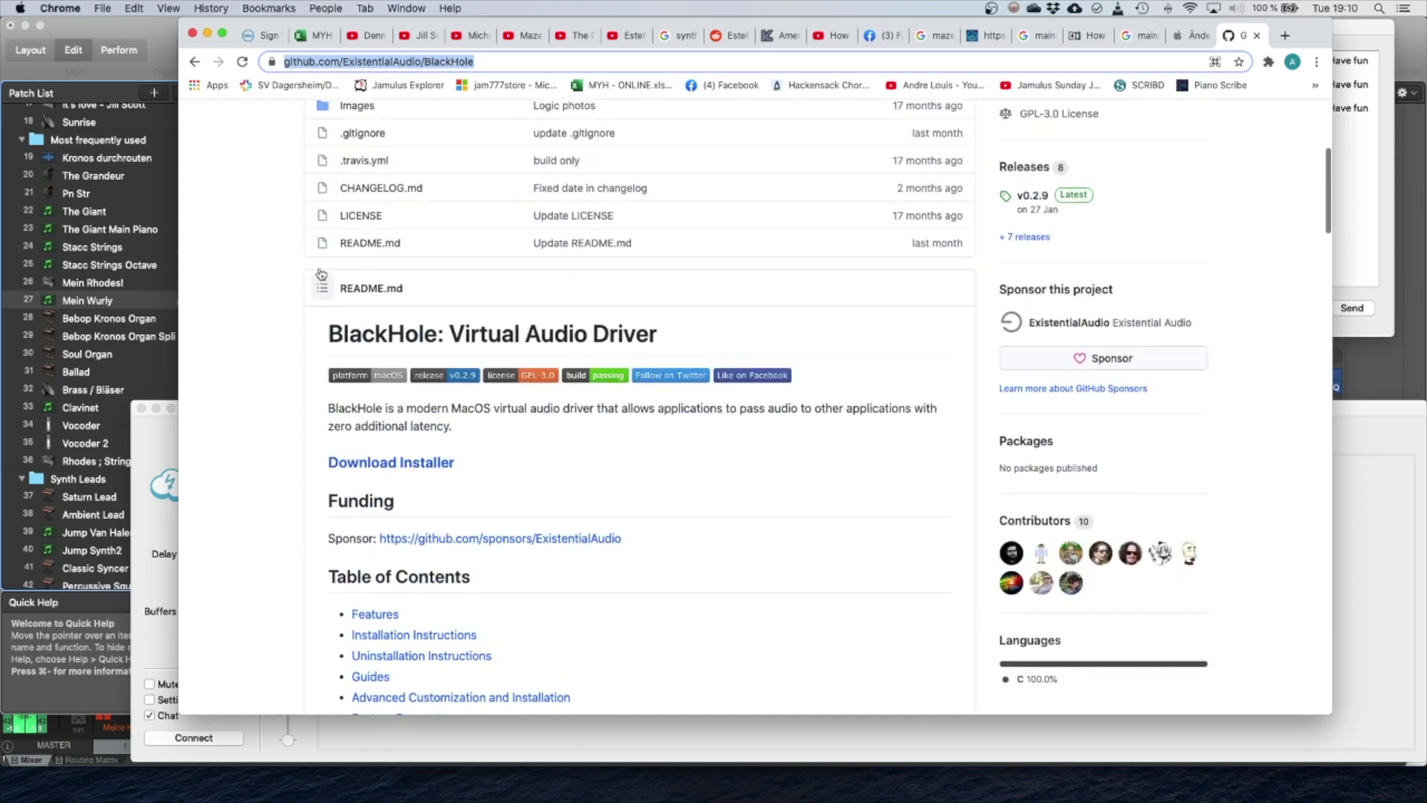
scroll(321, 274, down, 5)
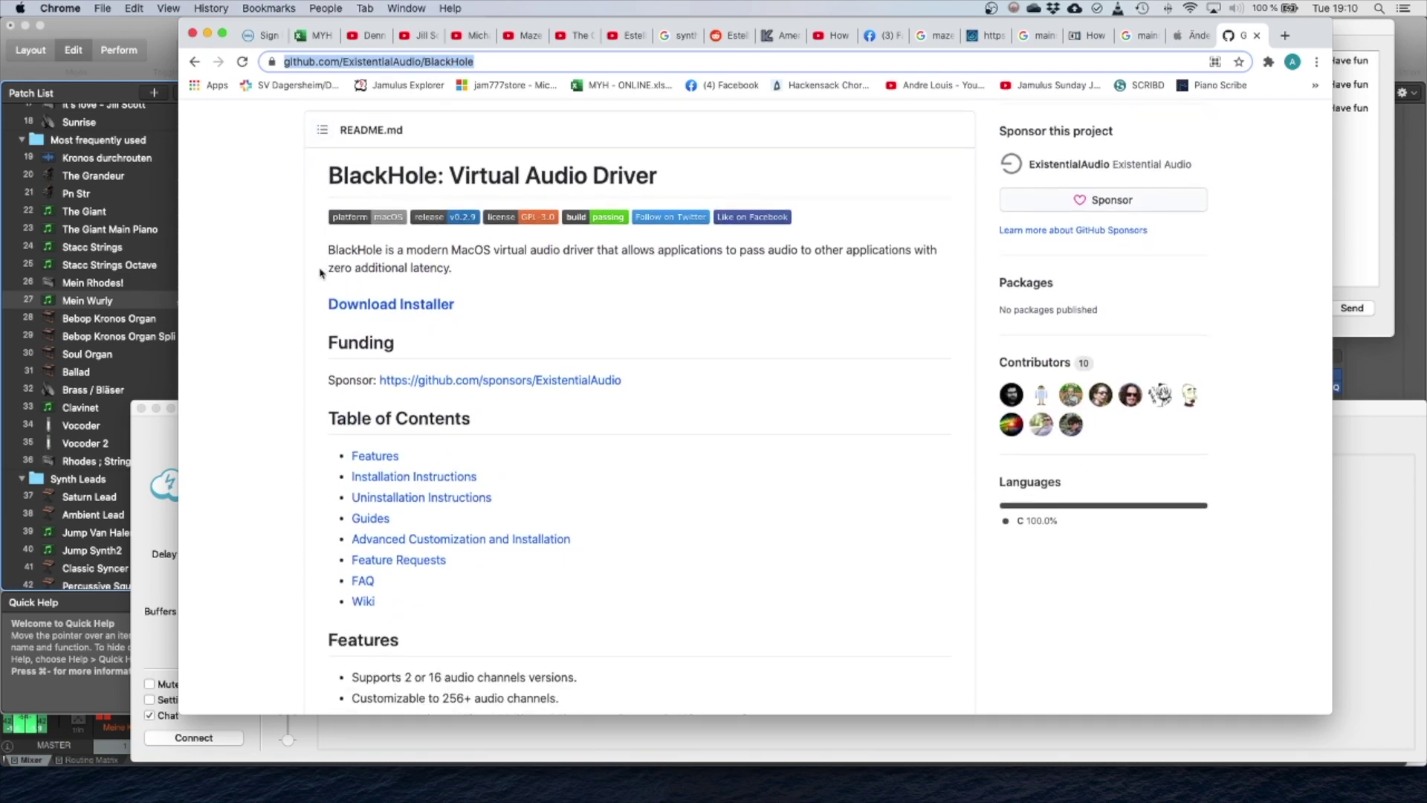
scroll(276, 410, down, 5)
scroll(276, 410, down, 5)
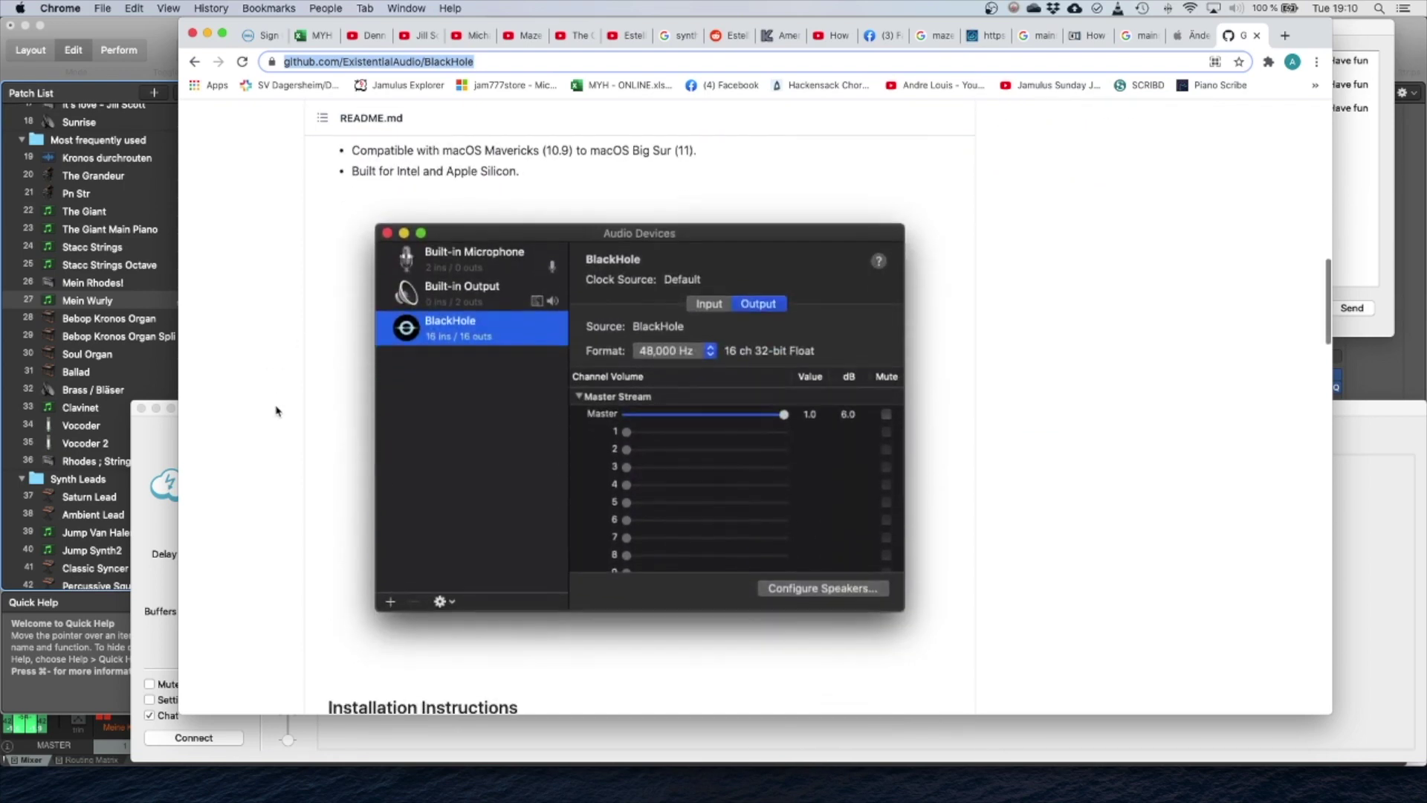
scroll(275, 410, down, 1)
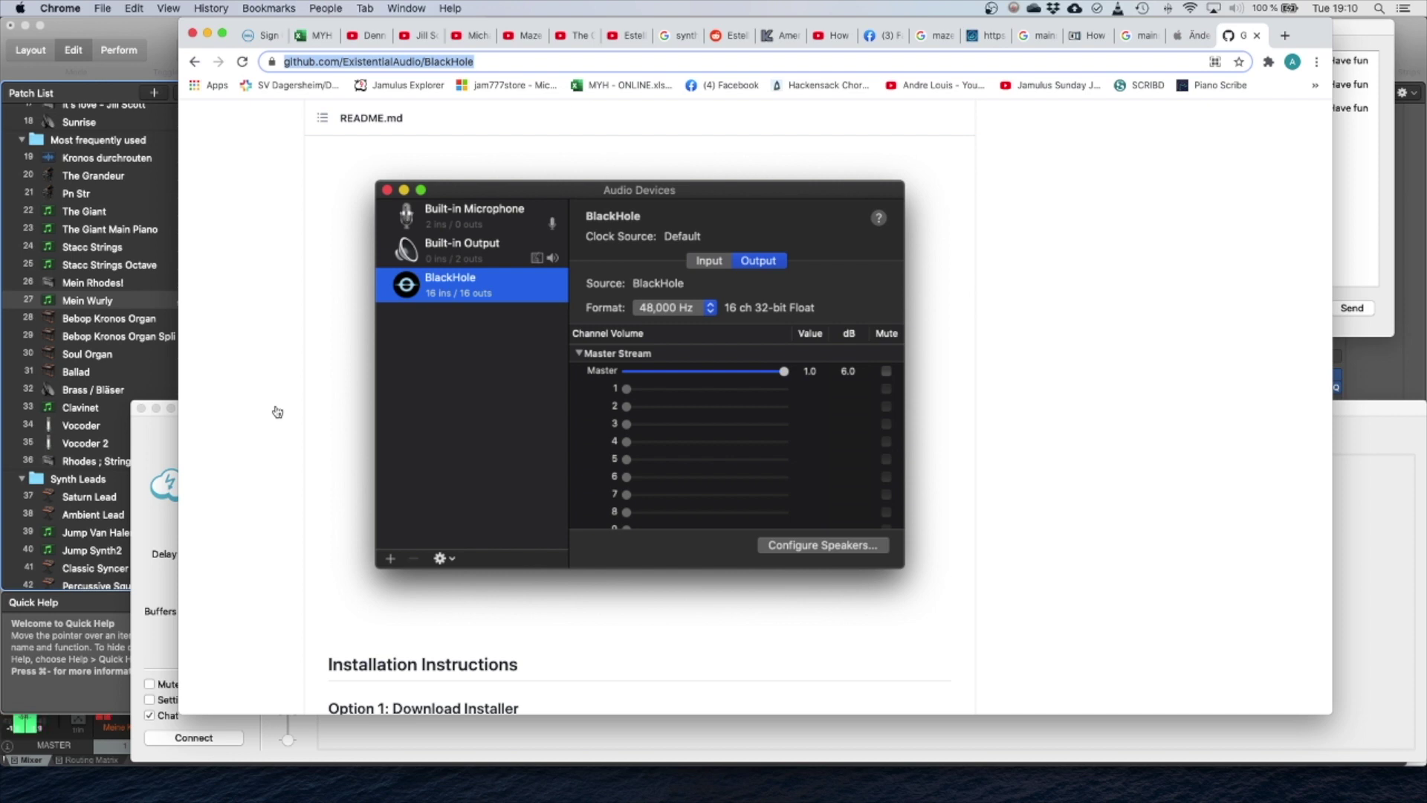
key(super+Tab)
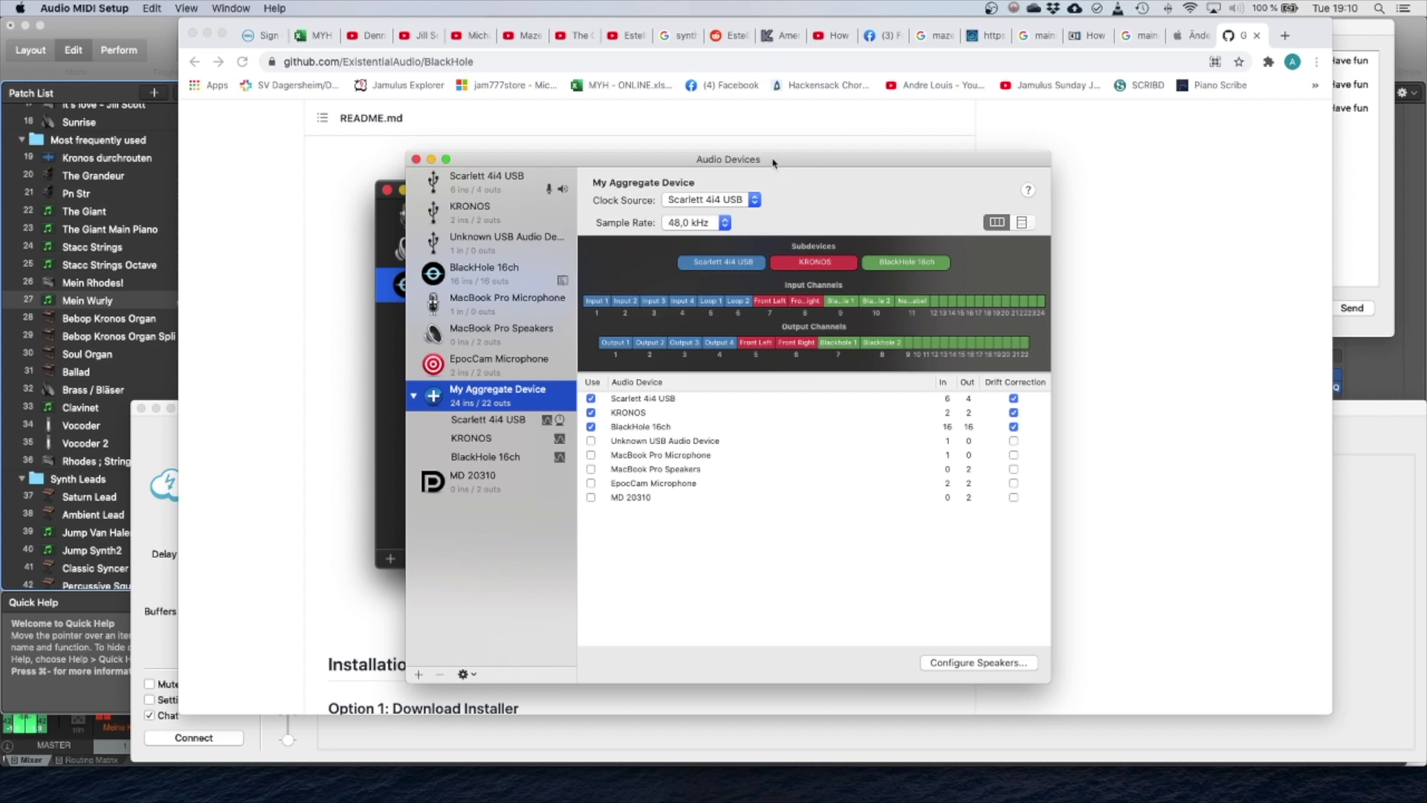
Step: Bring up the + menu of device-creation choices below the Audio MIDI Setup device list
mouse_move(820, 796)
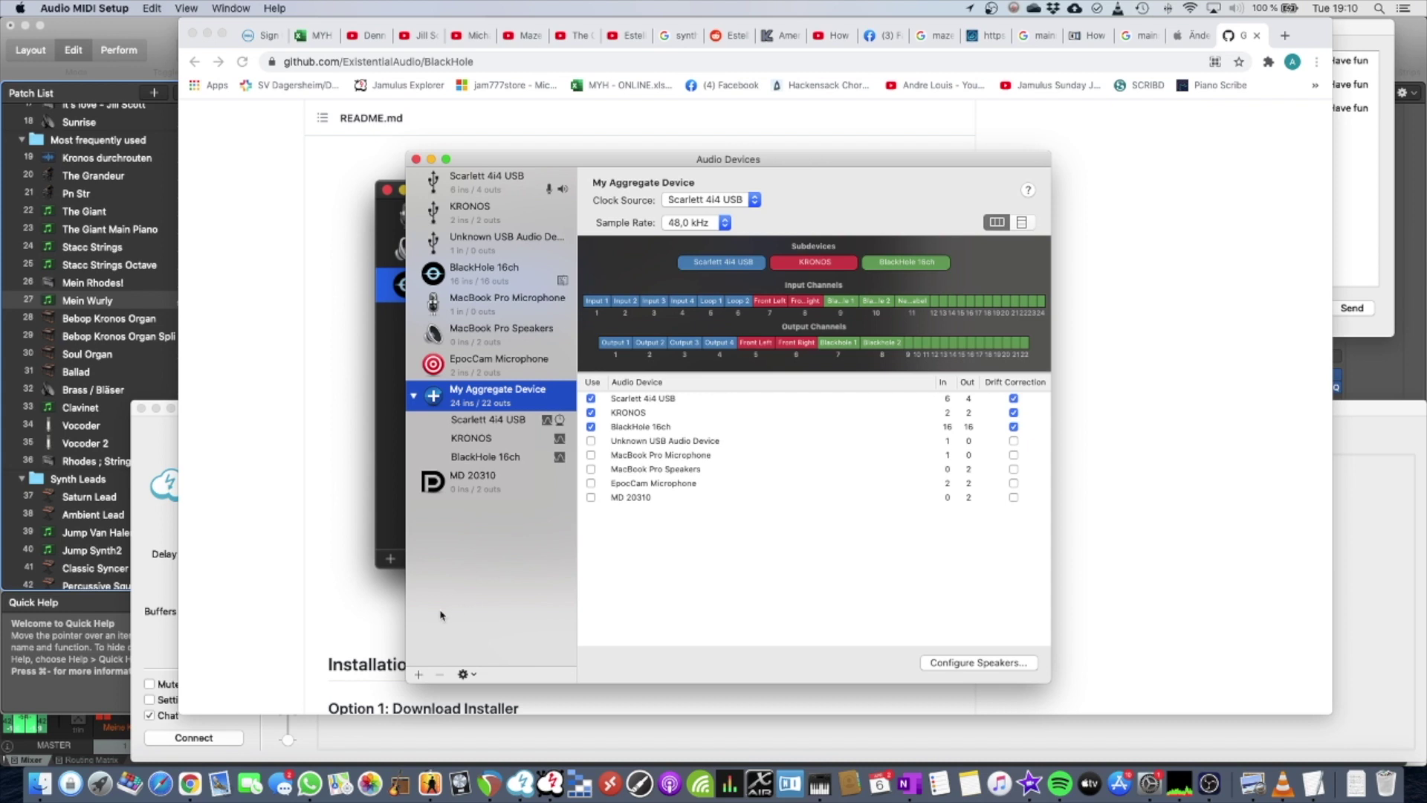
click(419, 674)
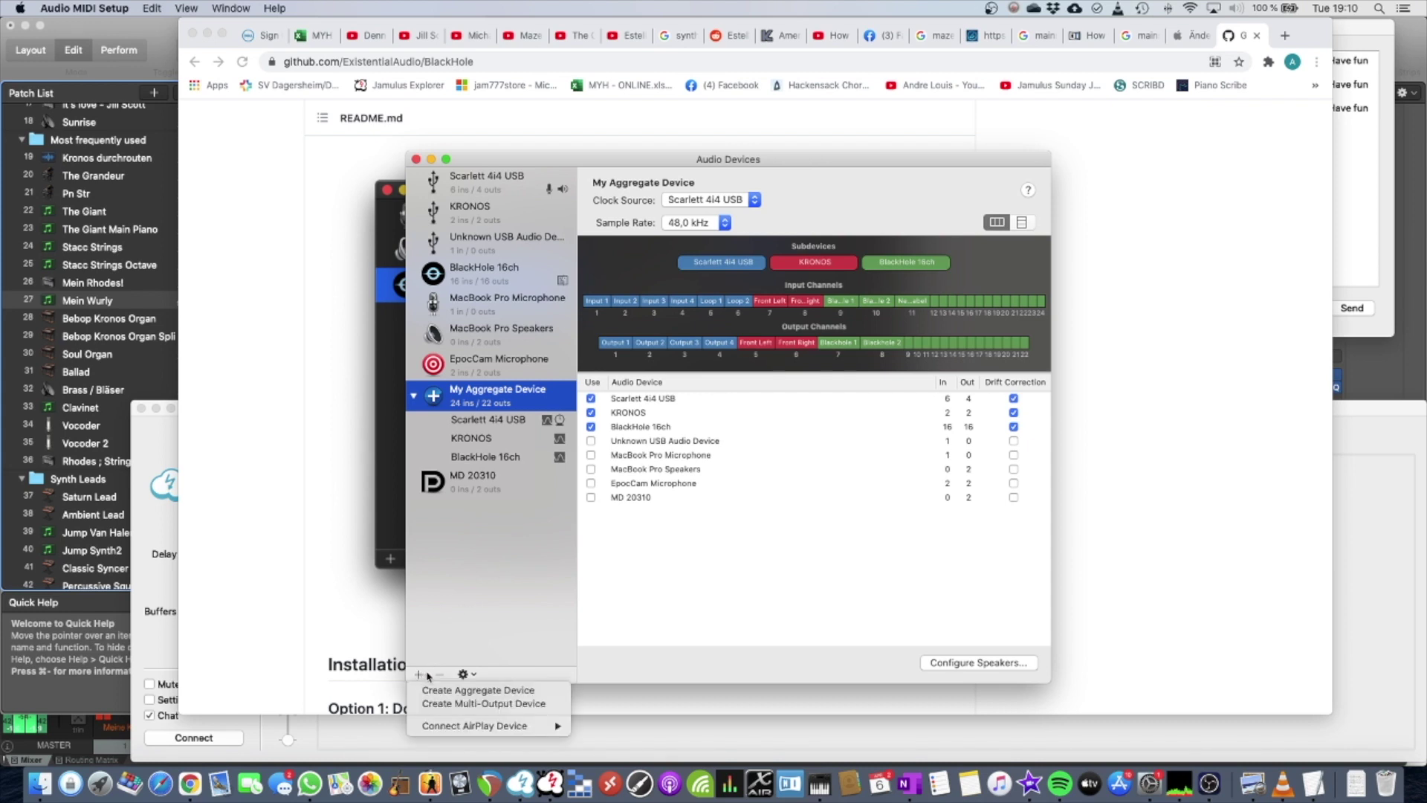
Step: Create a new Aggregate Device with its default name, then reselect My Aggregate Device
click(469, 691)
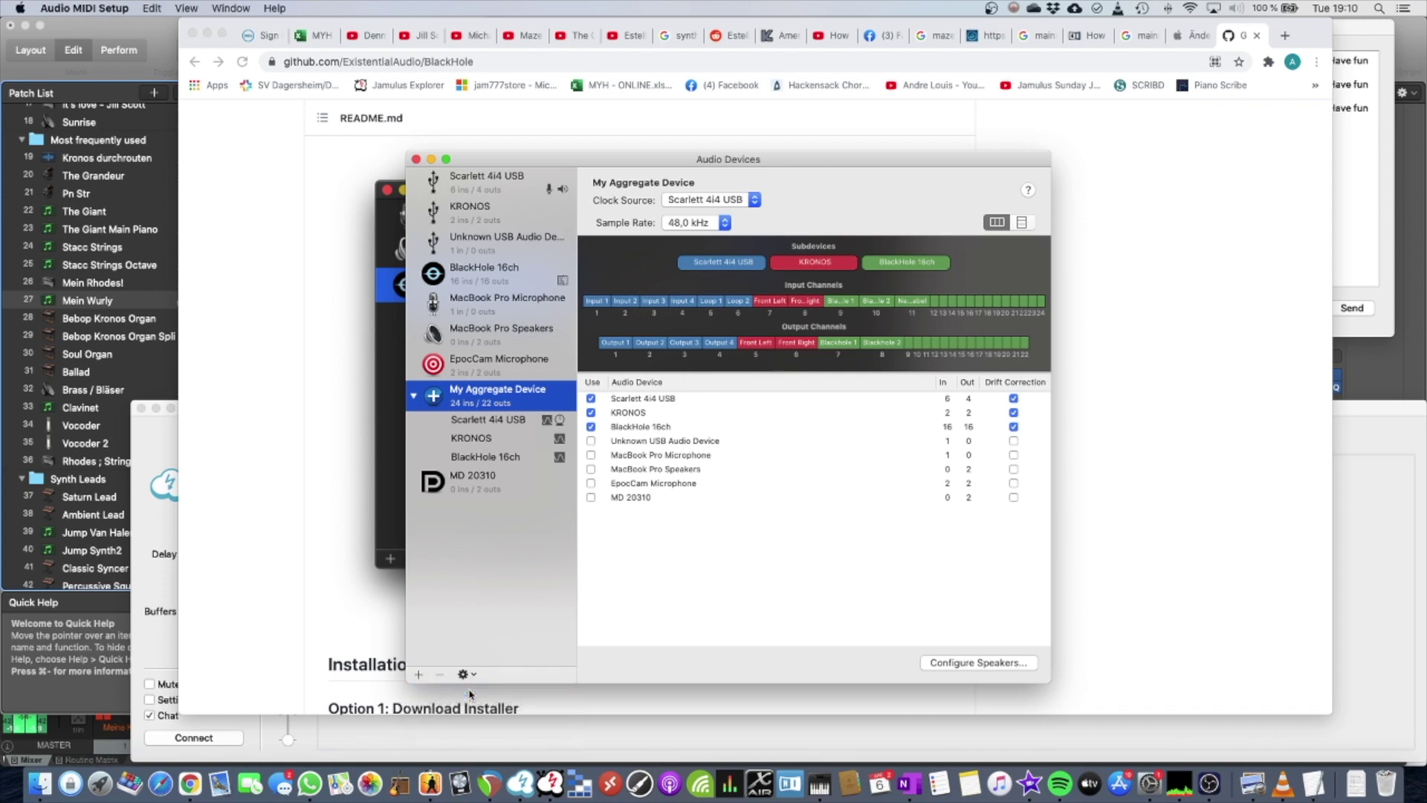
click(499, 507)
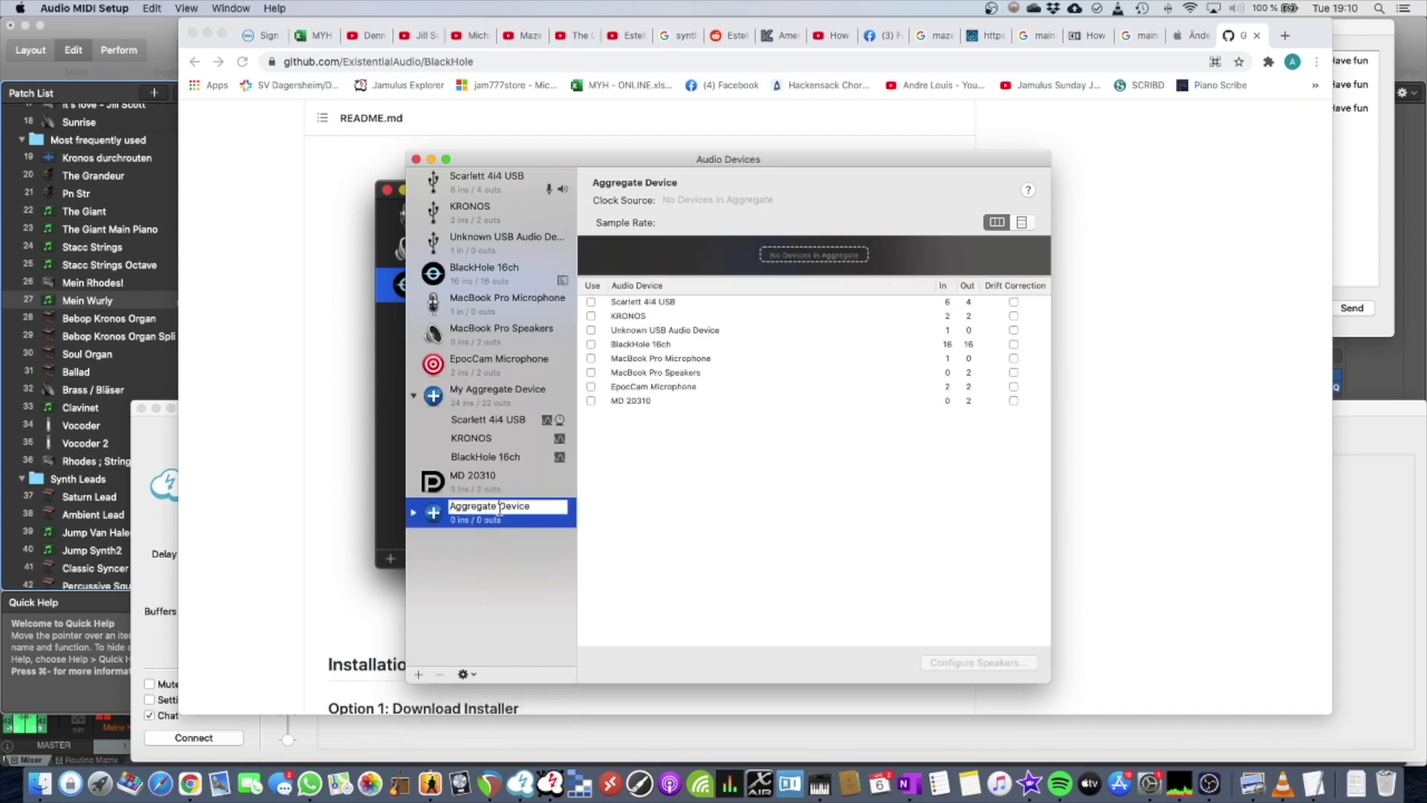
key(Return)
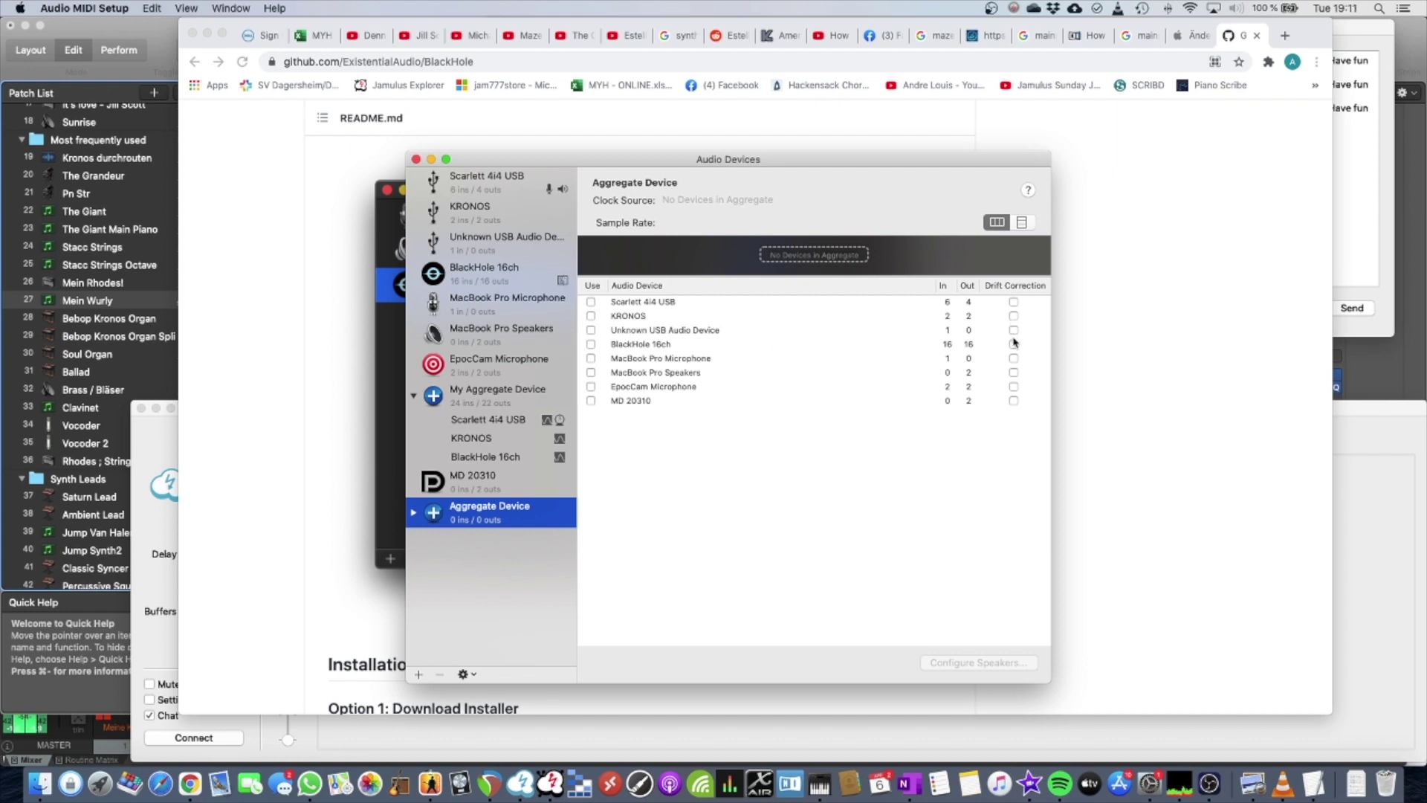
click(501, 399)
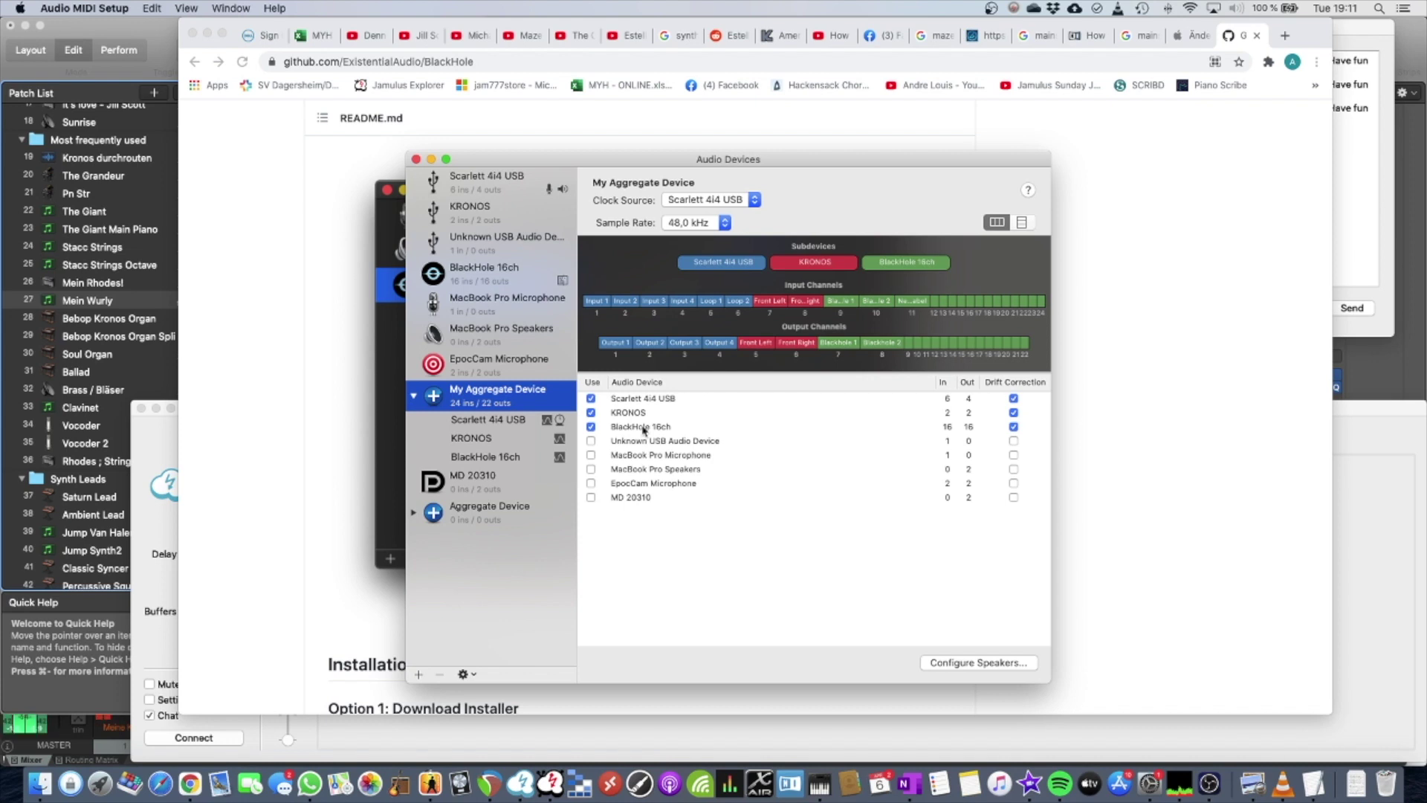
click(1019, 223)
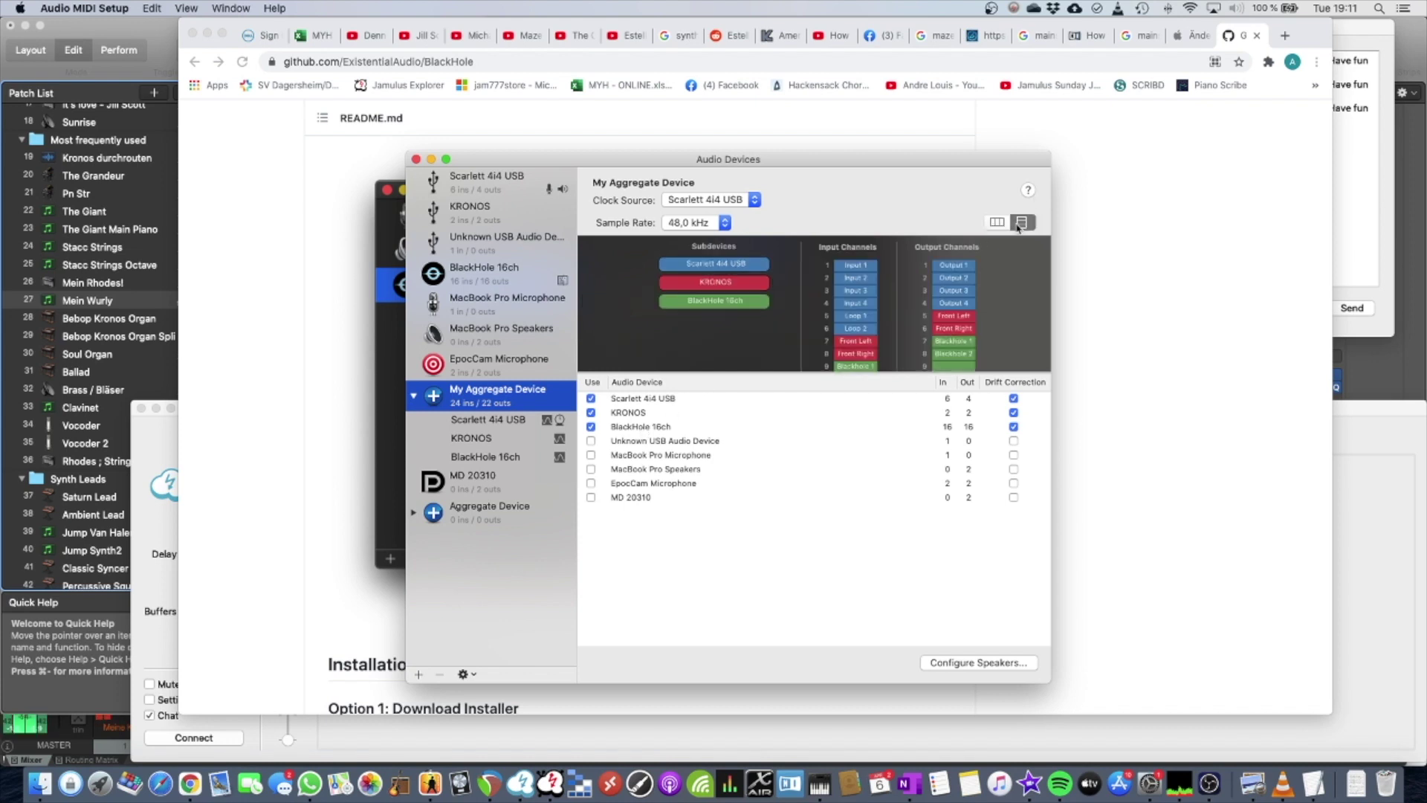
click(995, 223)
click(1023, 223)
scroll(1029, 320, down, 1)
scroll(1029, 320, down, 3)
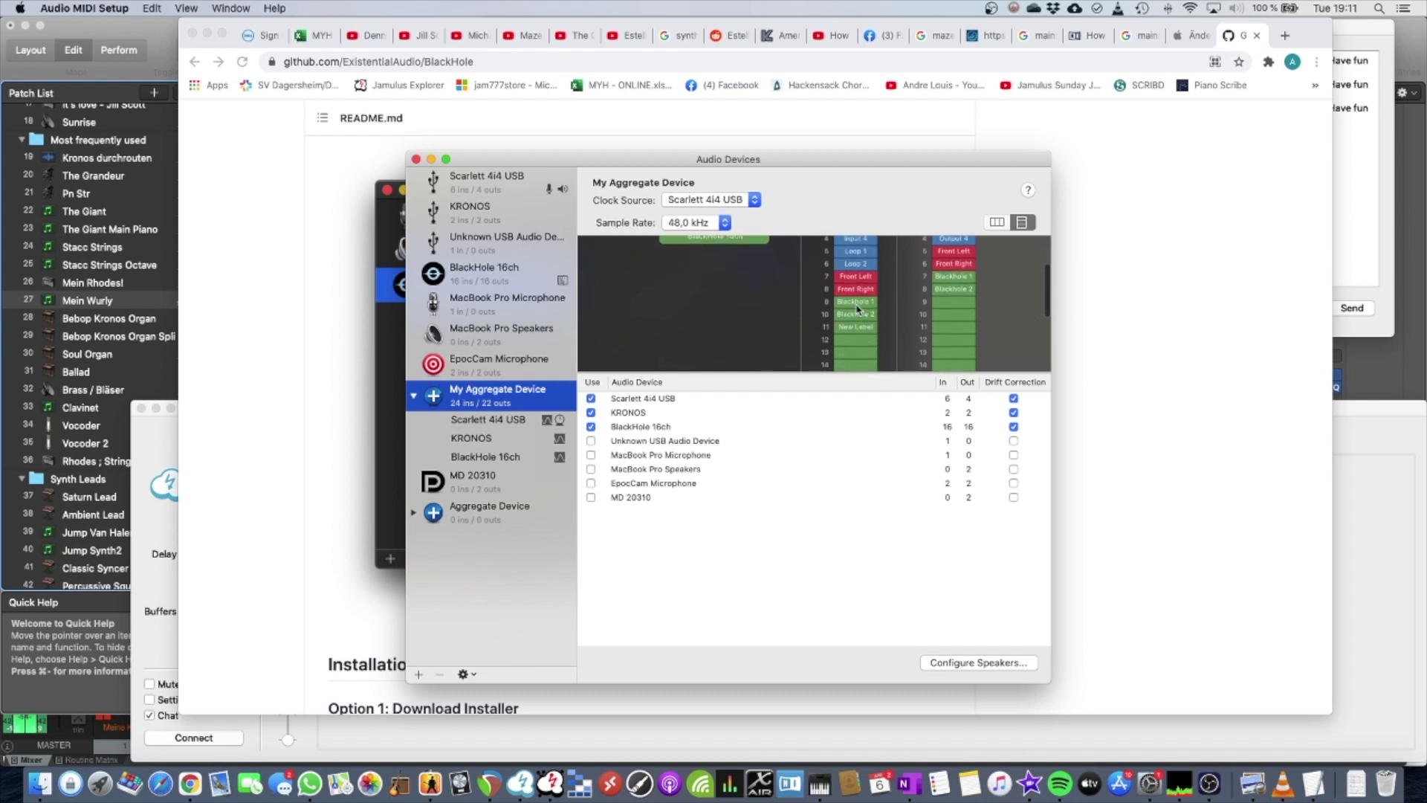
Step: Edit the row 11 input channel label, then switch to MainStage
double_click(855, 326)
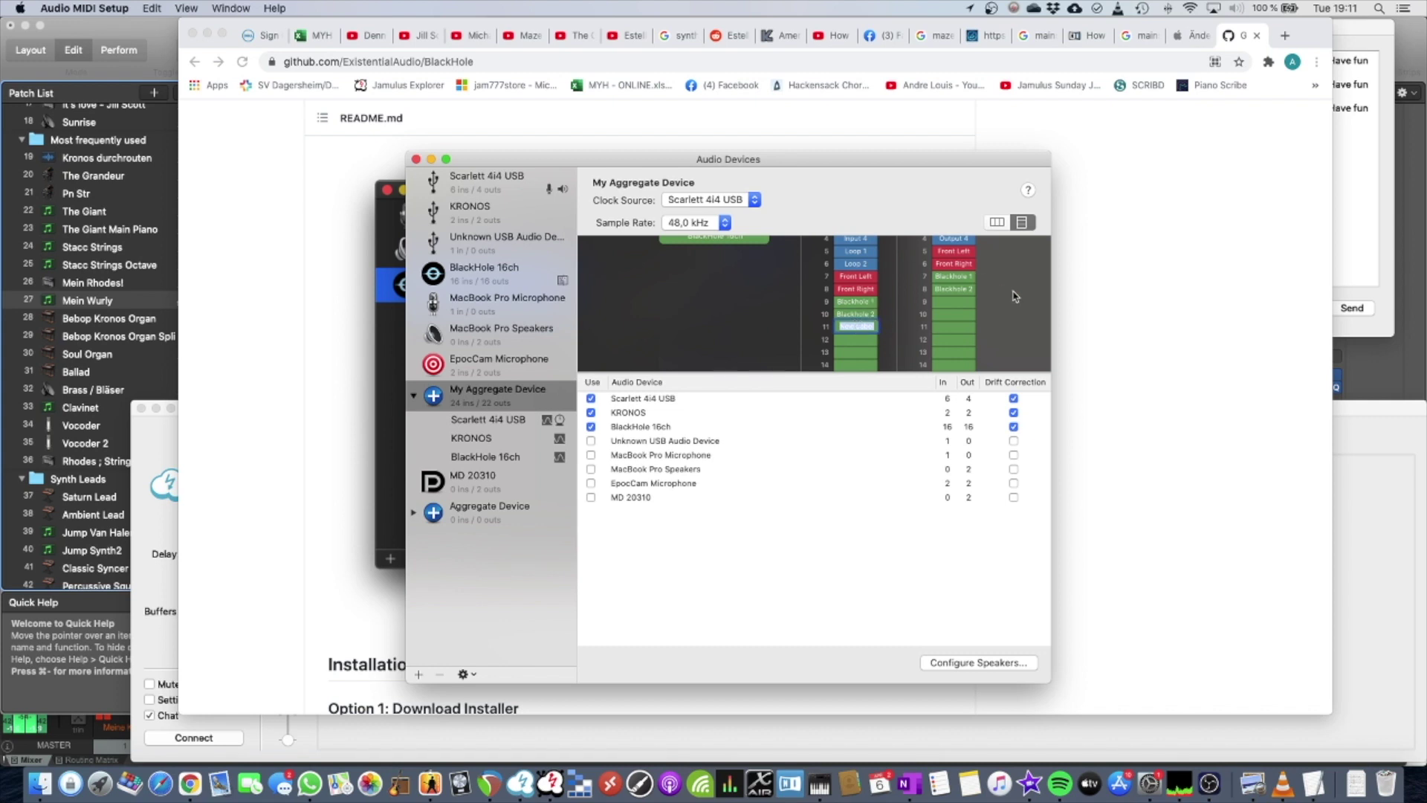
scroll(1014, 296, up, 3)
scroll(968, 292, up, 1)
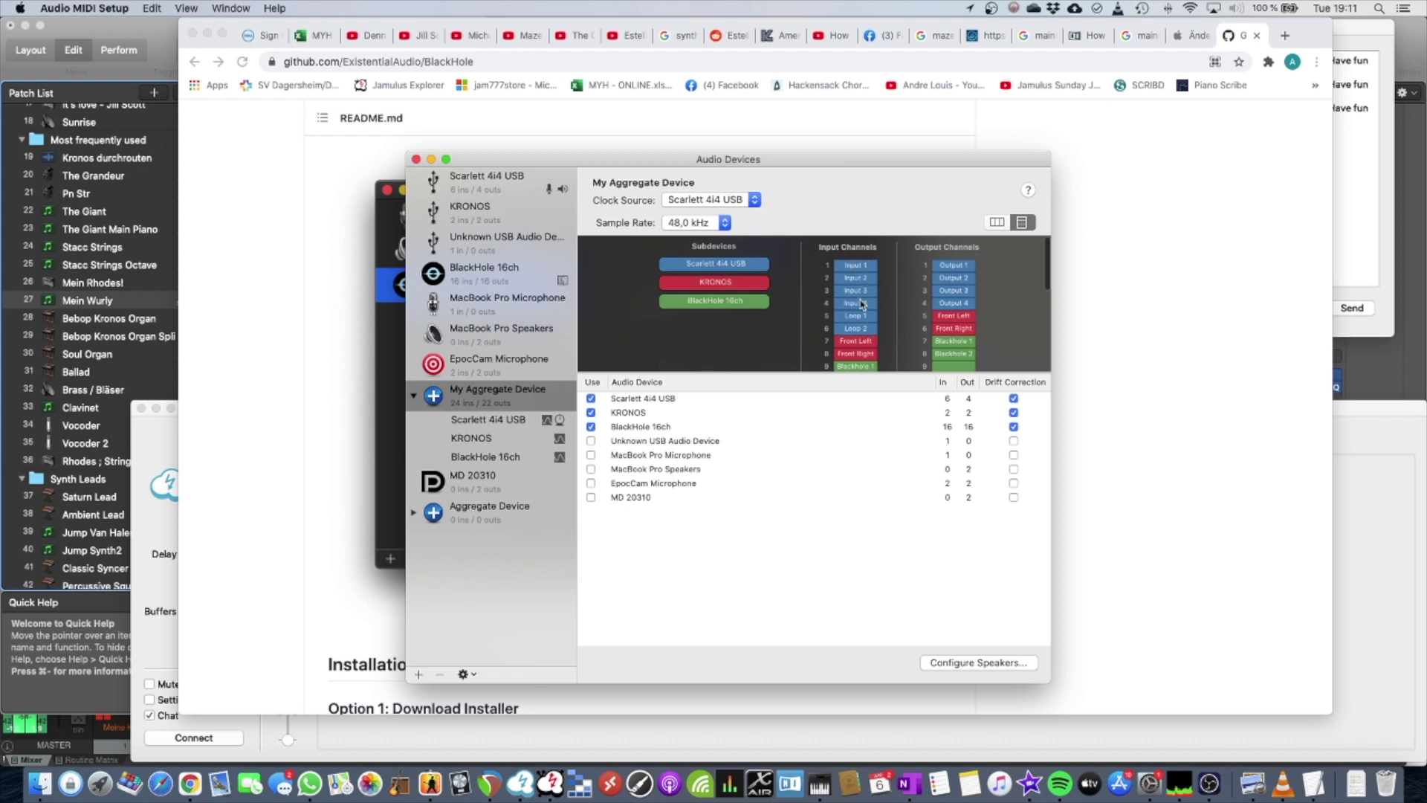
scroll(860, 321, down, 1)
scroll(861, 320, down, 1)
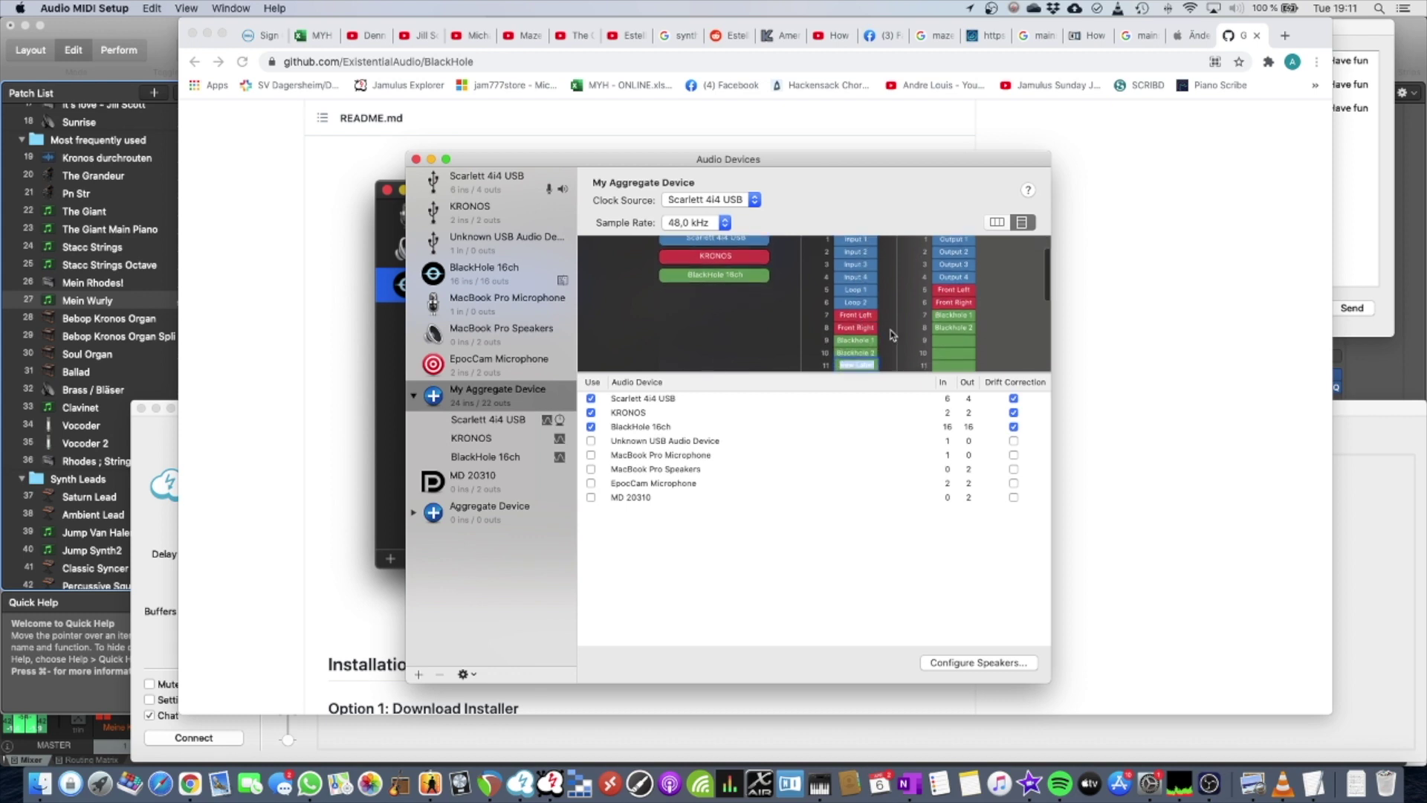
scroll(1045, 327, down, 2)
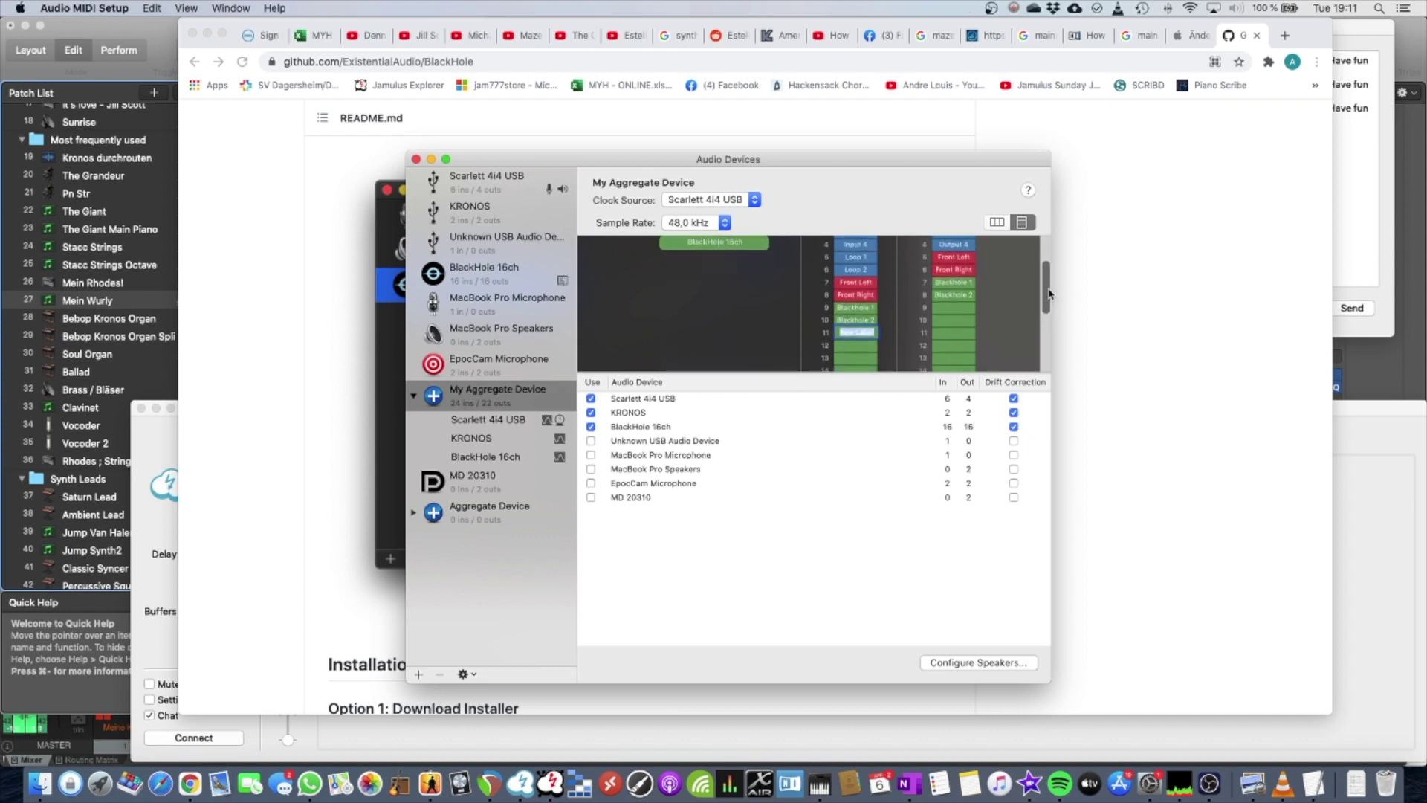
click(739, 324)
scroll(740, 324, up, 3)
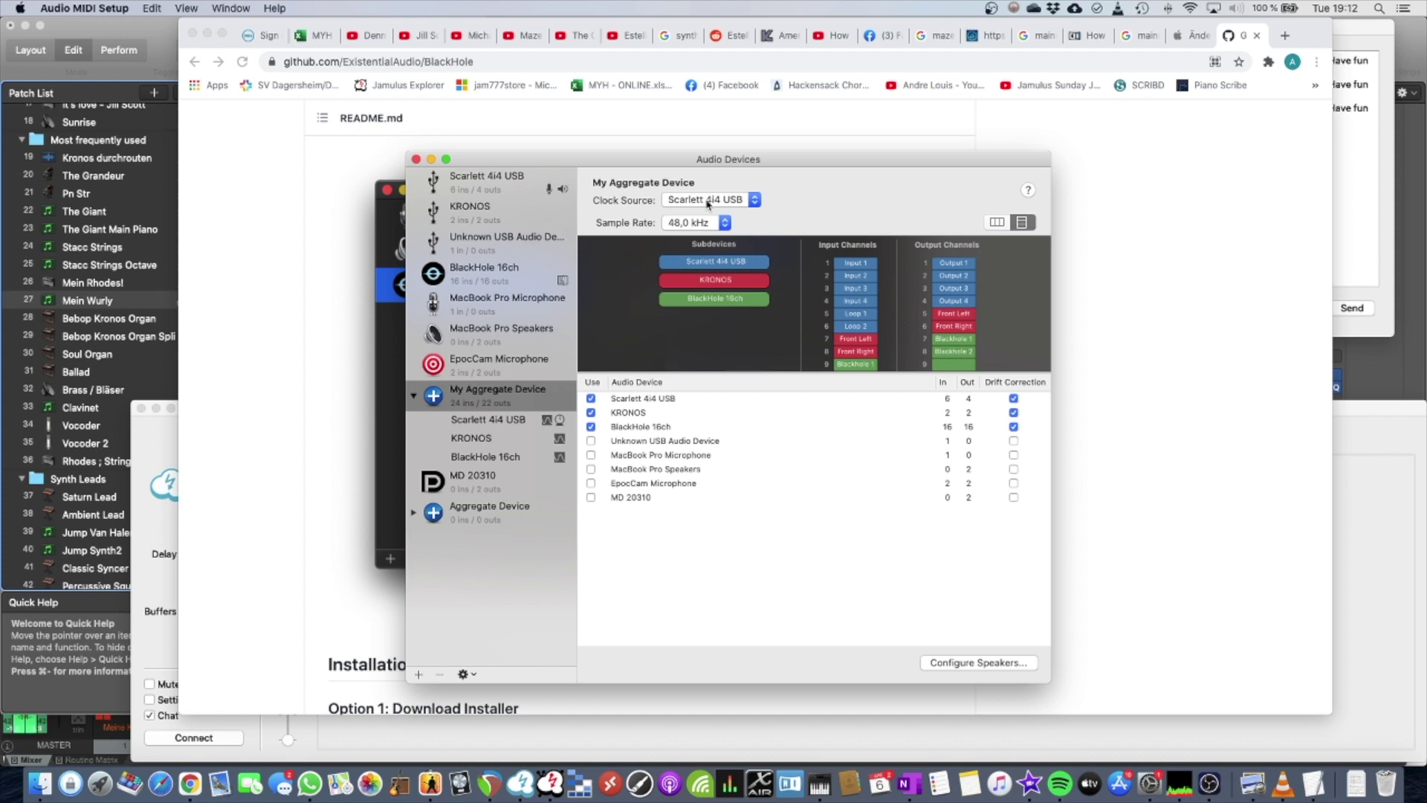
click(158, 73)
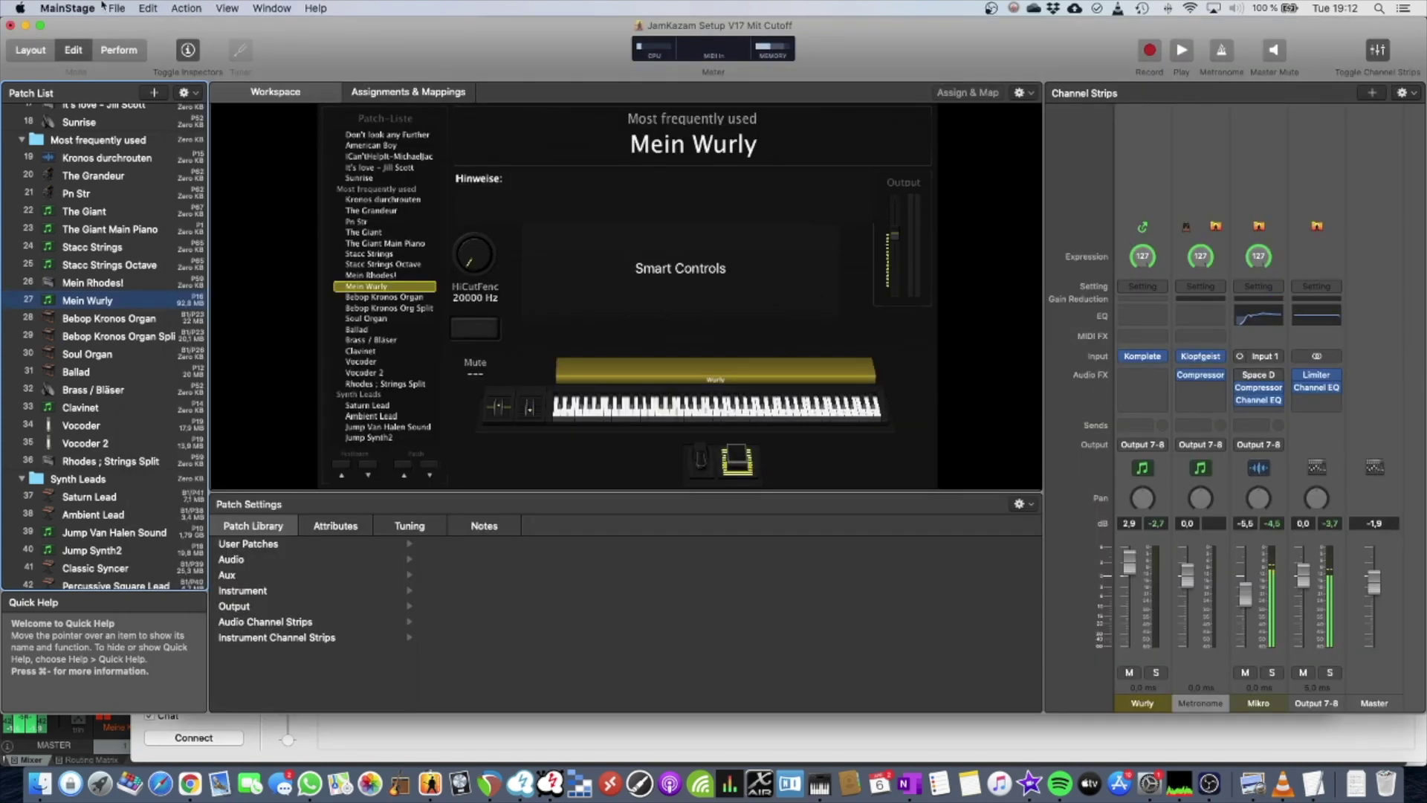
Step: Confirm MainStage's audio input and output both use My Aggregate Device in Preferences > Audio
click(92, 8)
mouse_move(155, 56)
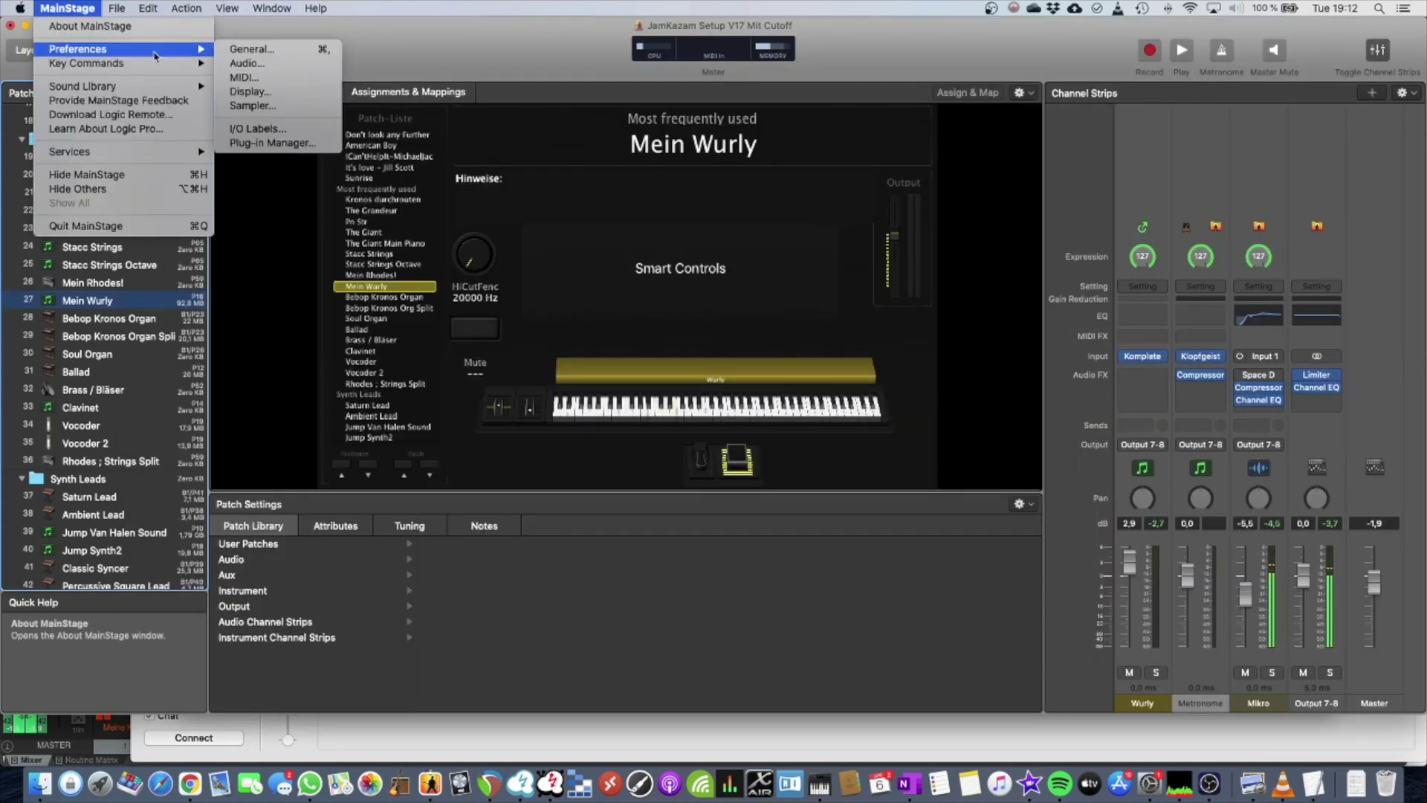
click(246, 64)
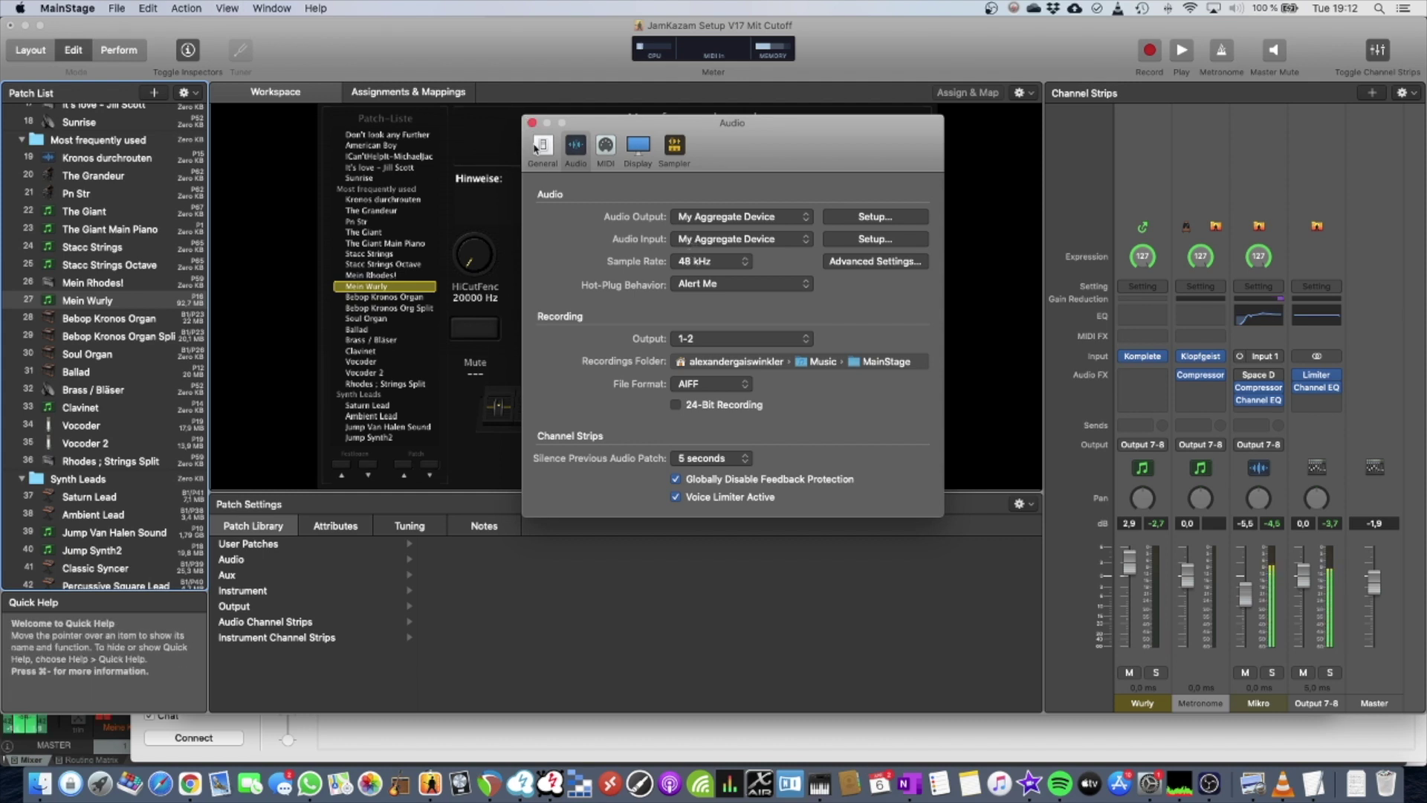
click(532, 122)
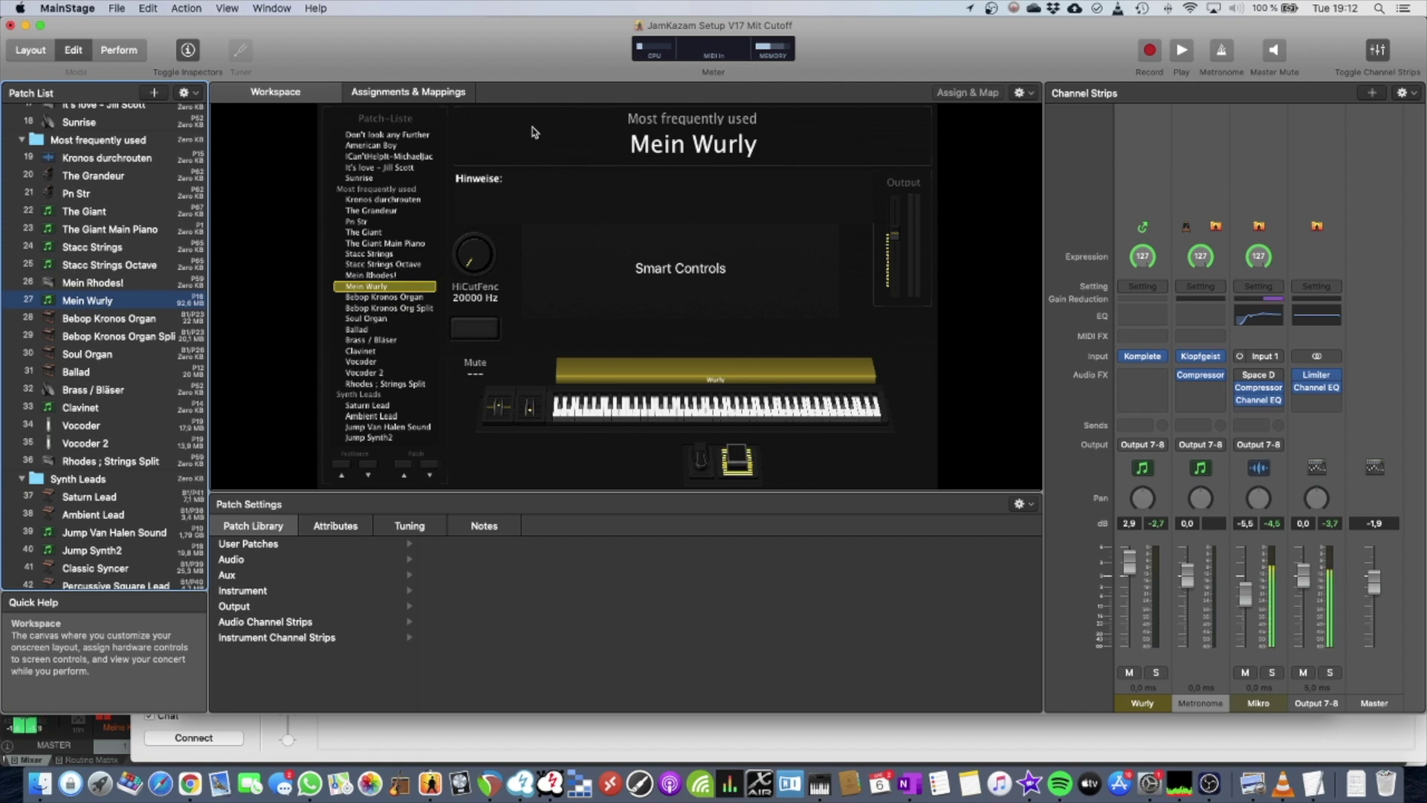
Step: Confirm the Wurly channel strip outputs to Output 7-8, then return to Audio MIDI Setup
click(1148, 183)
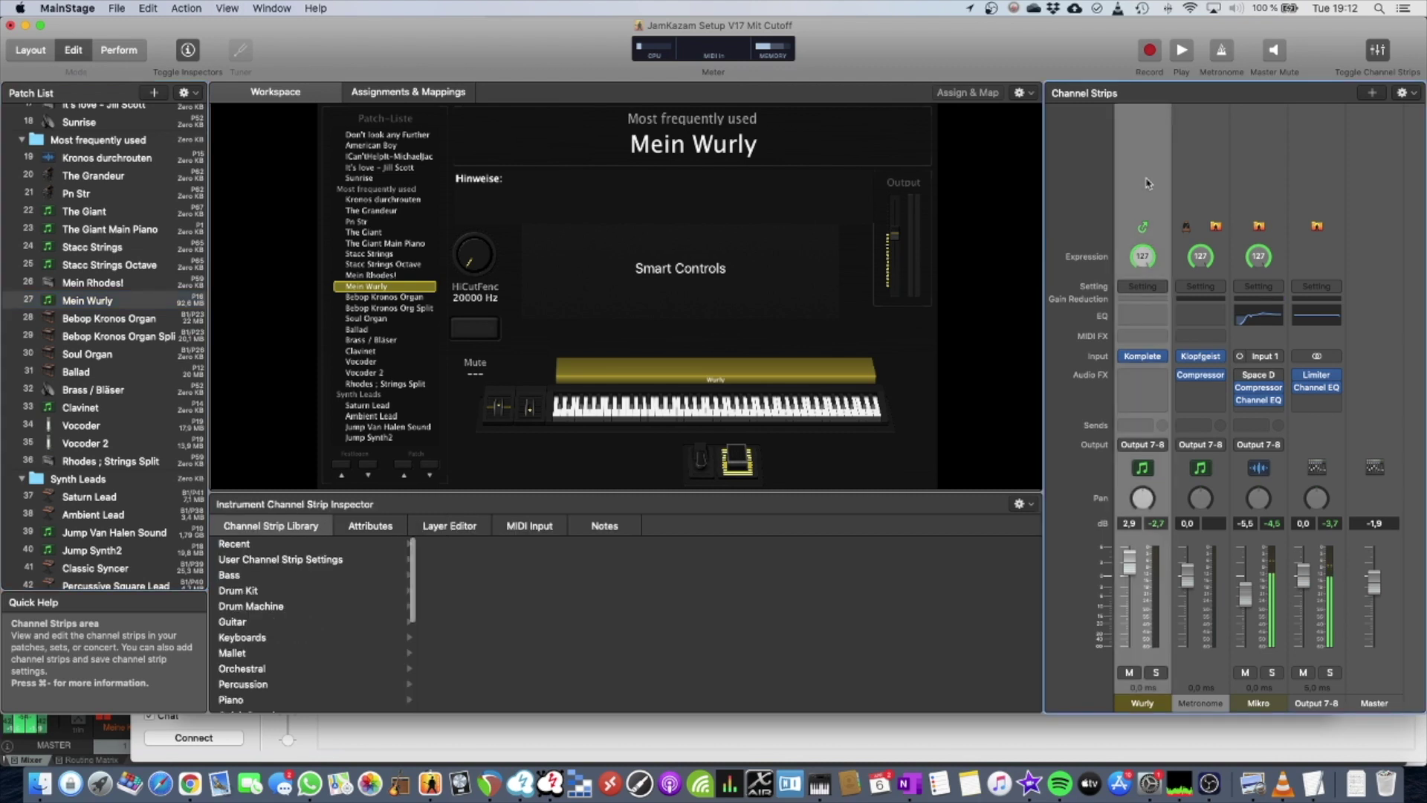
click(1138, 447)
mouse_move(1153, 491)
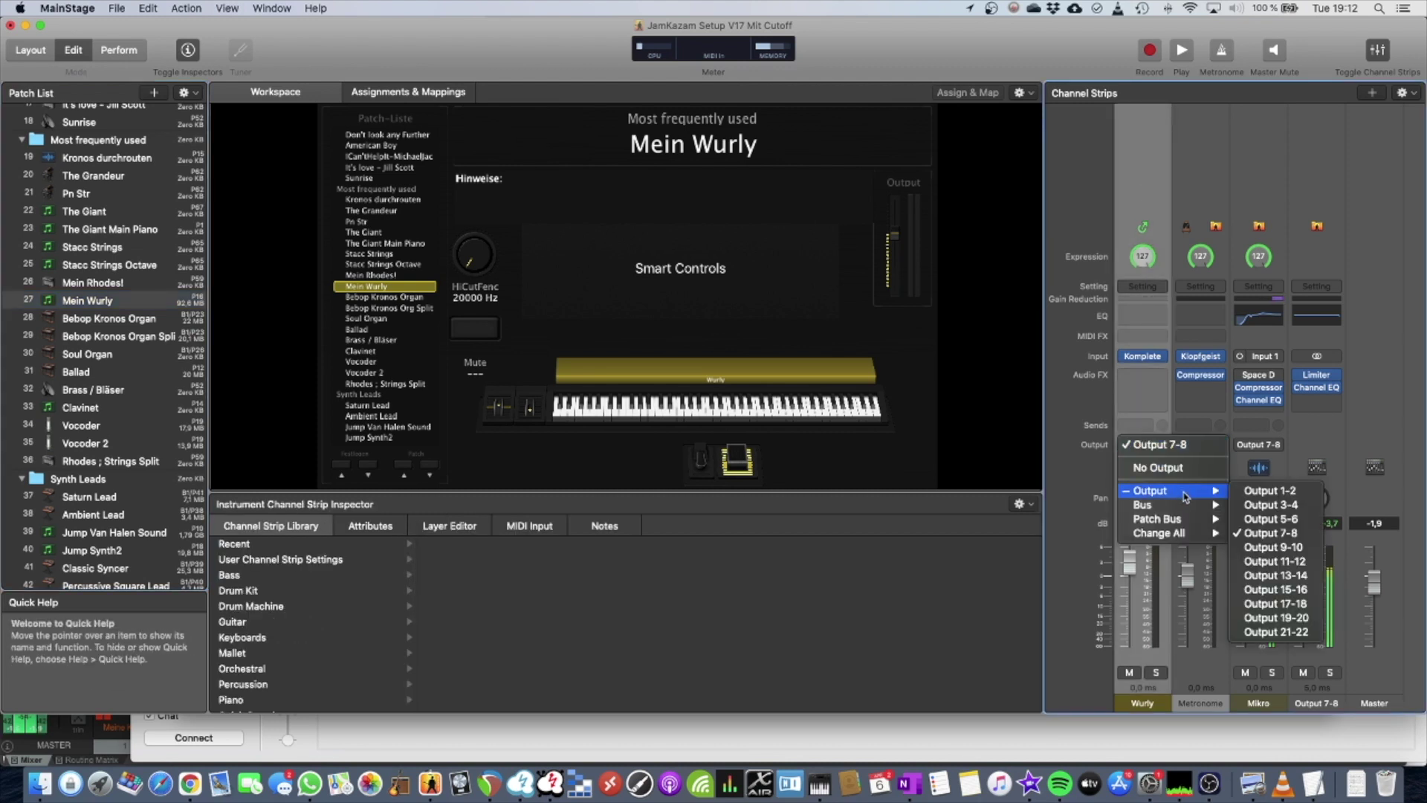
click(1272, 534)
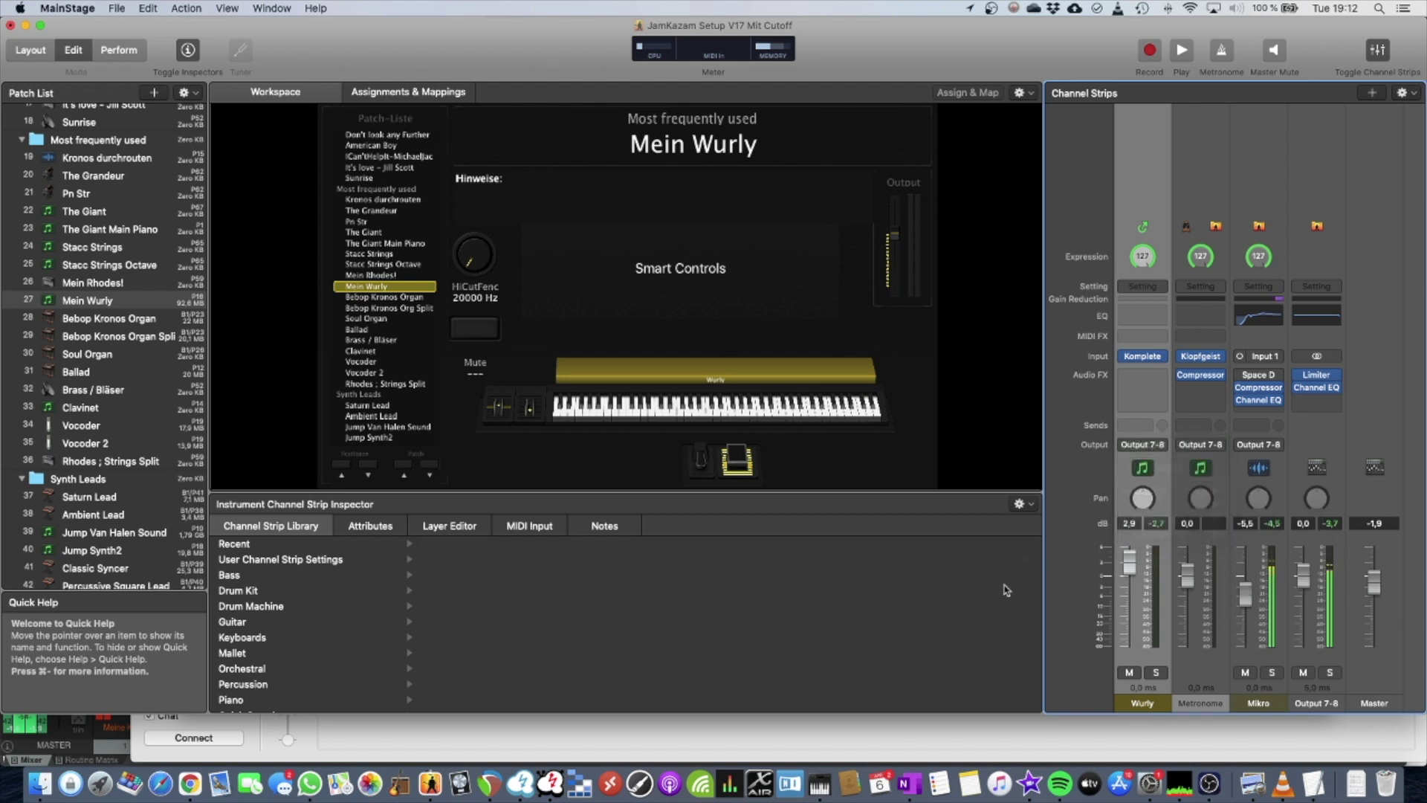
click(813, 792)
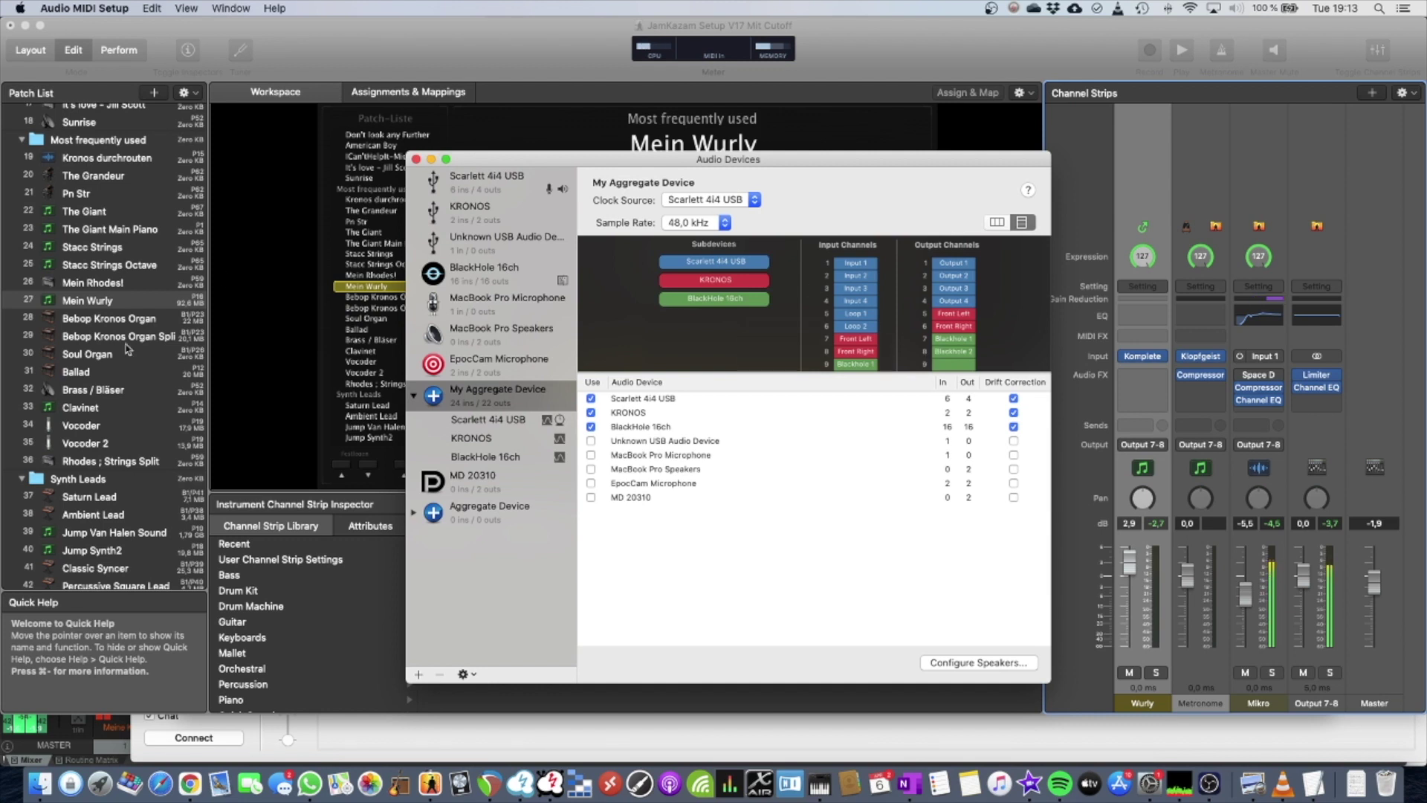
Step: View the concert's channel strips, then load Get Down on it and So amazing from the 31.03.2021 set
click(110, 301)
scroll(107, 149, up, 10)
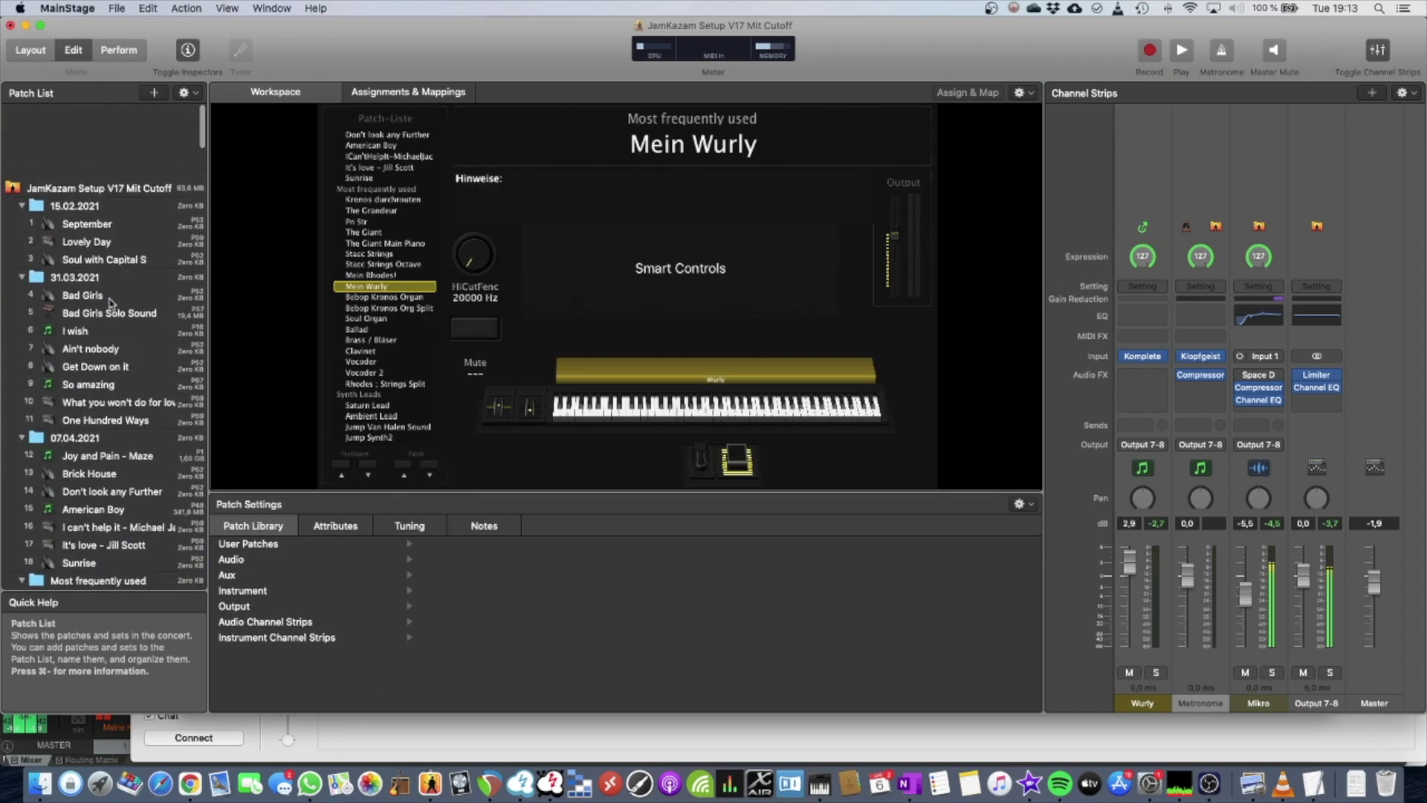
click(104, 116)
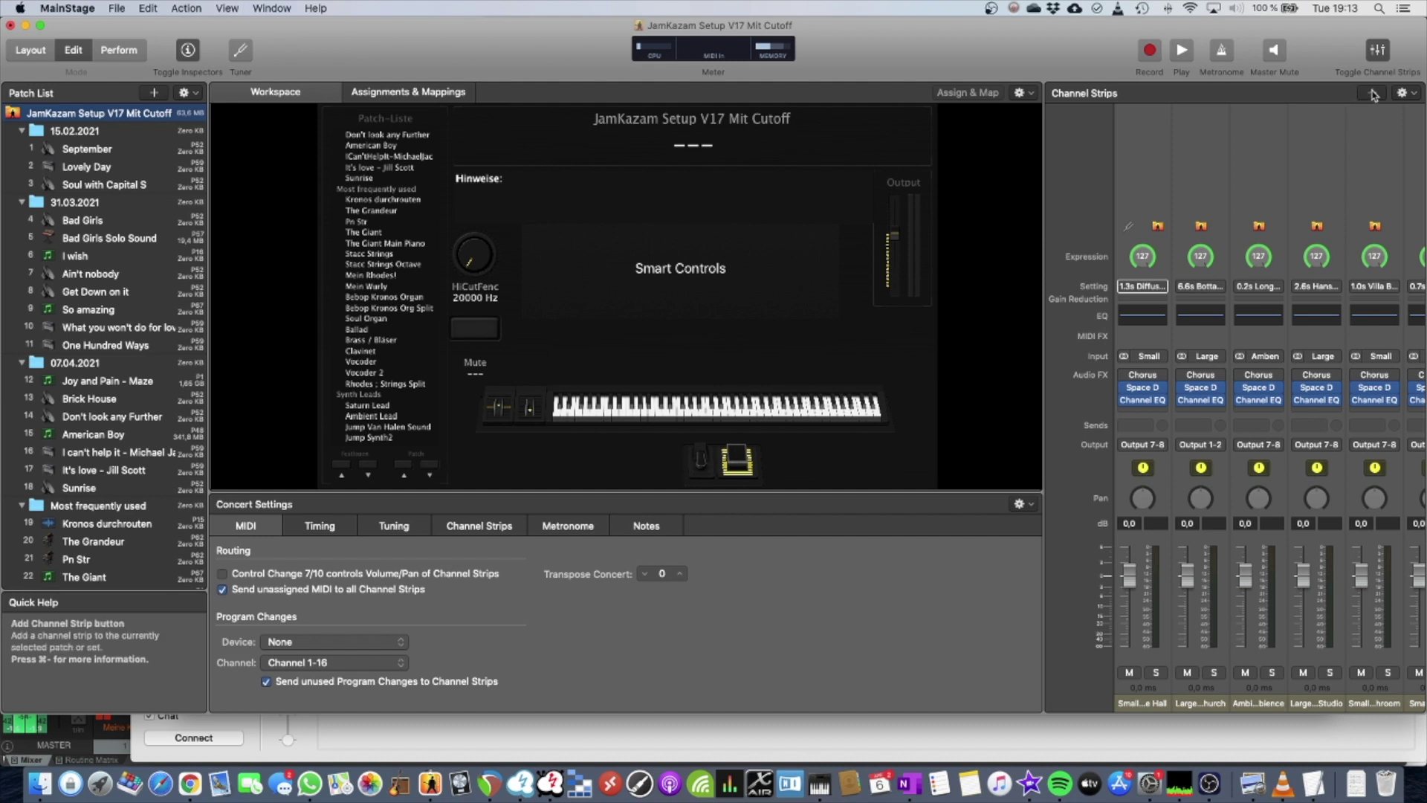
scroll(1277, 587, right, 3)
scroll(1277, 587, right, 4)
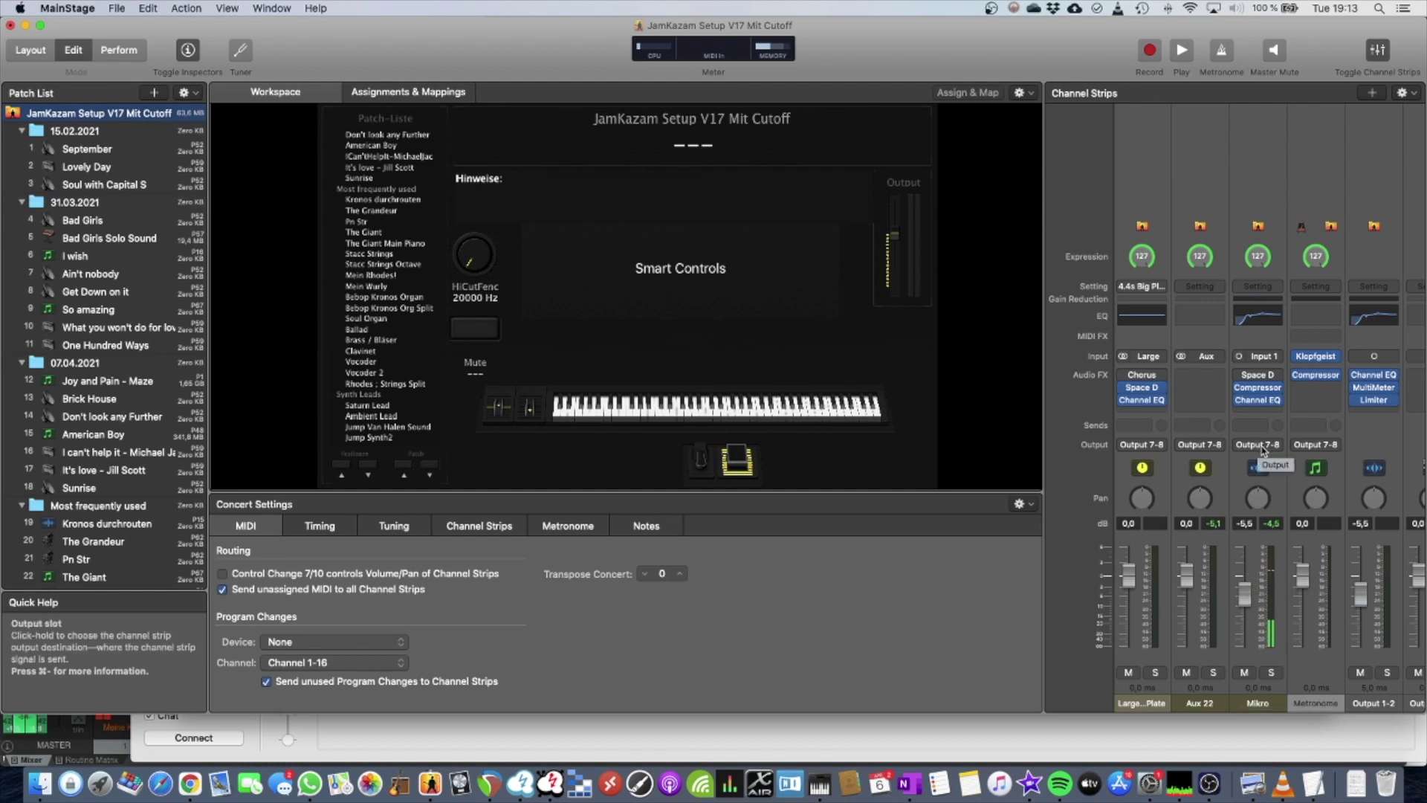
click(99, 297)
click(105, 316)
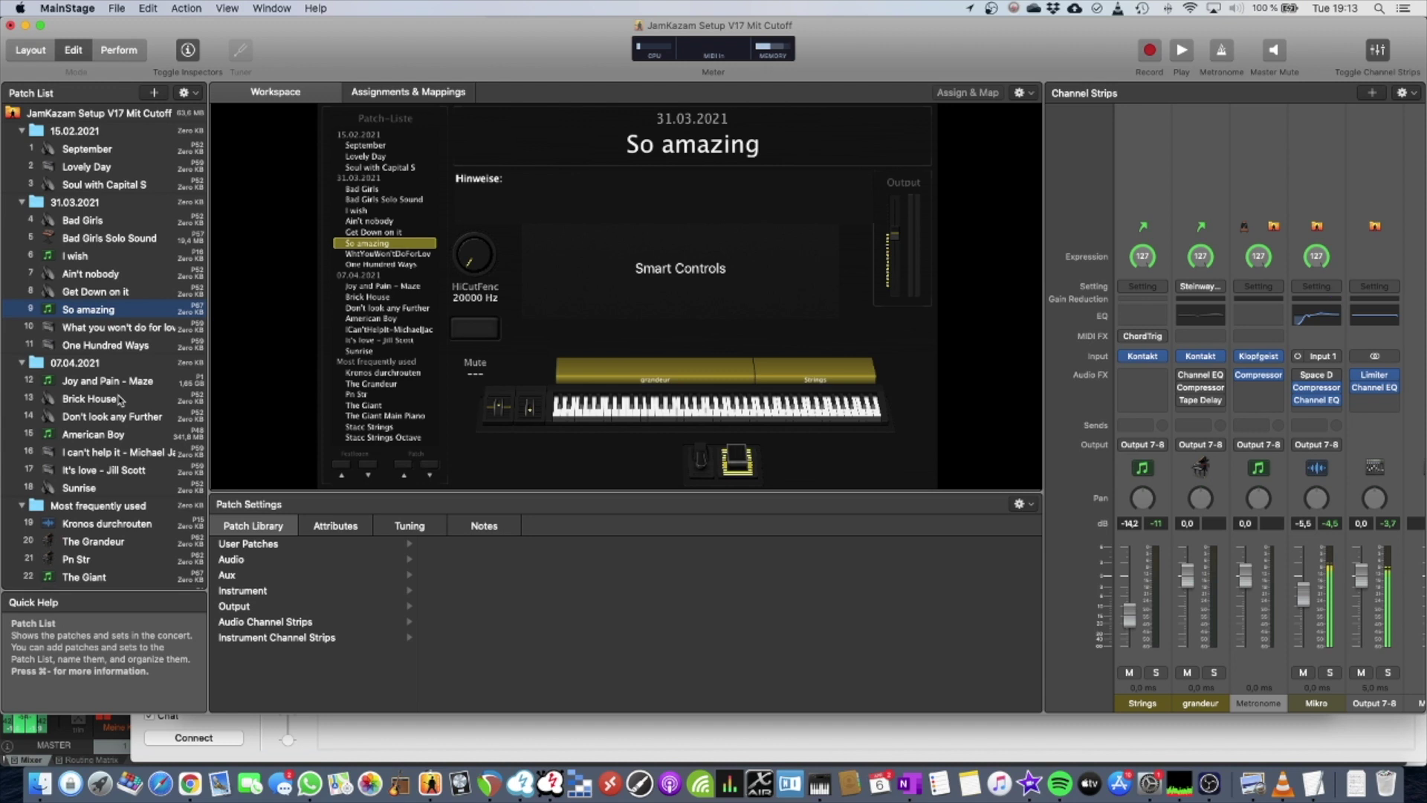
Step: Load the Mein Wurly patch from the Patch List and switch to Audio MIDI Setup
scroll(119, 401, down, 10)
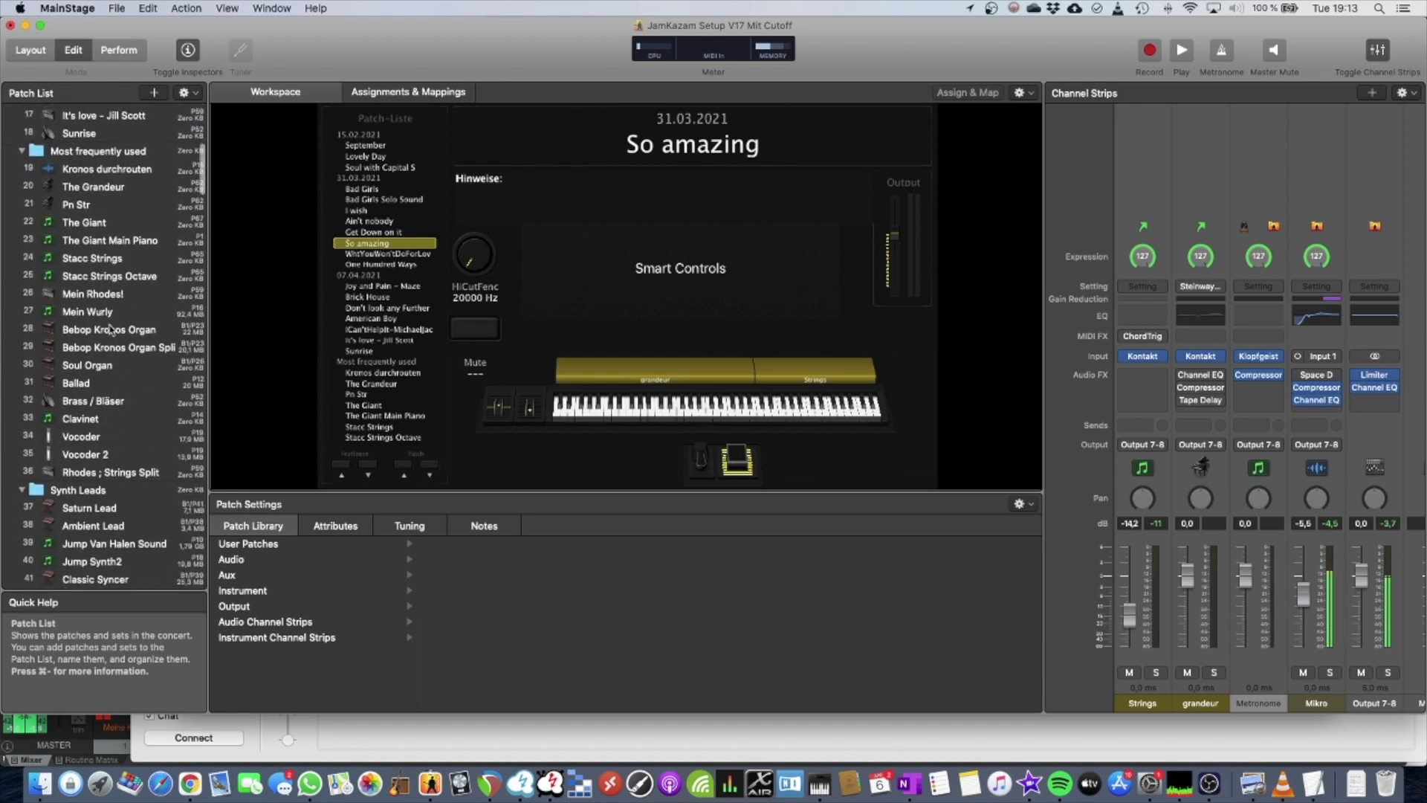
click(102, 312)
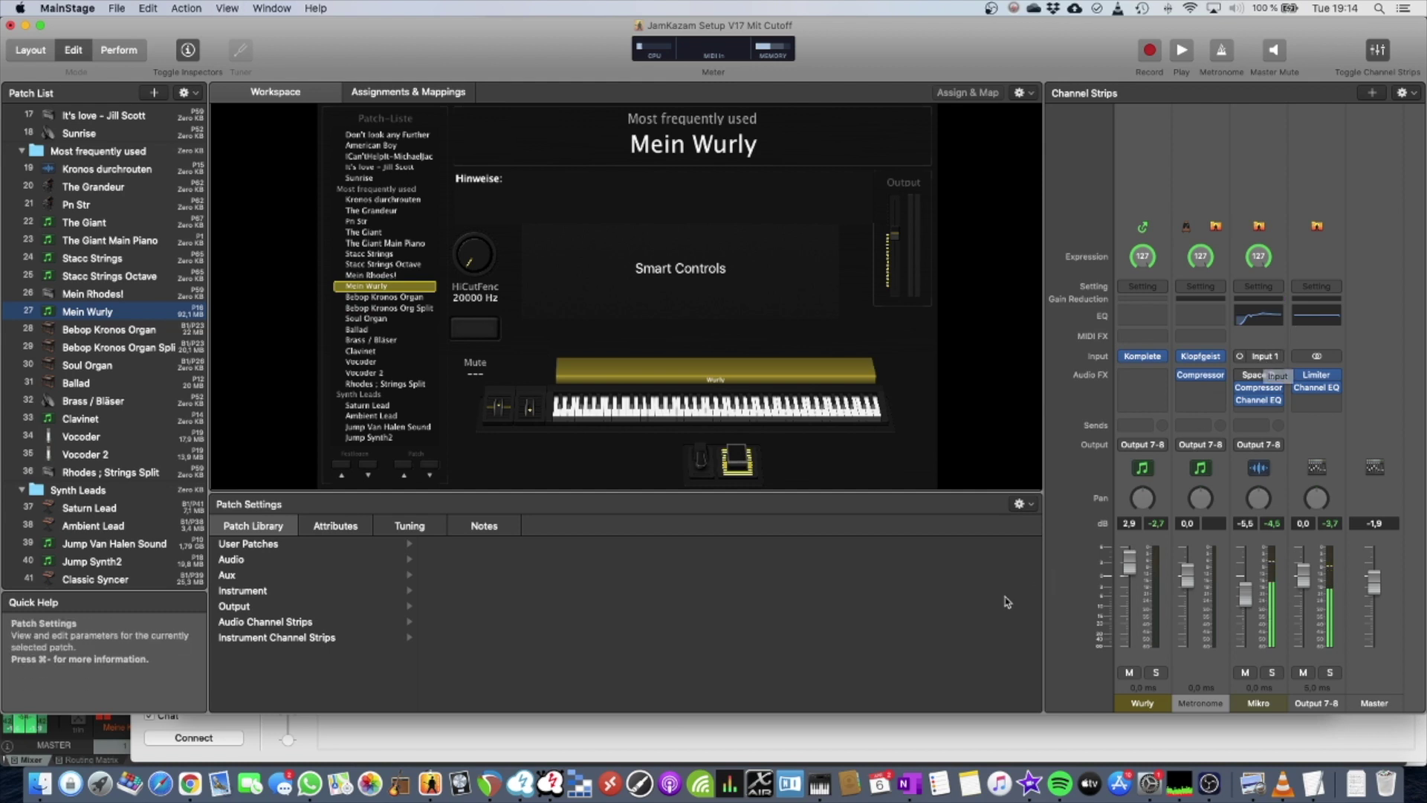
click(820, 785)
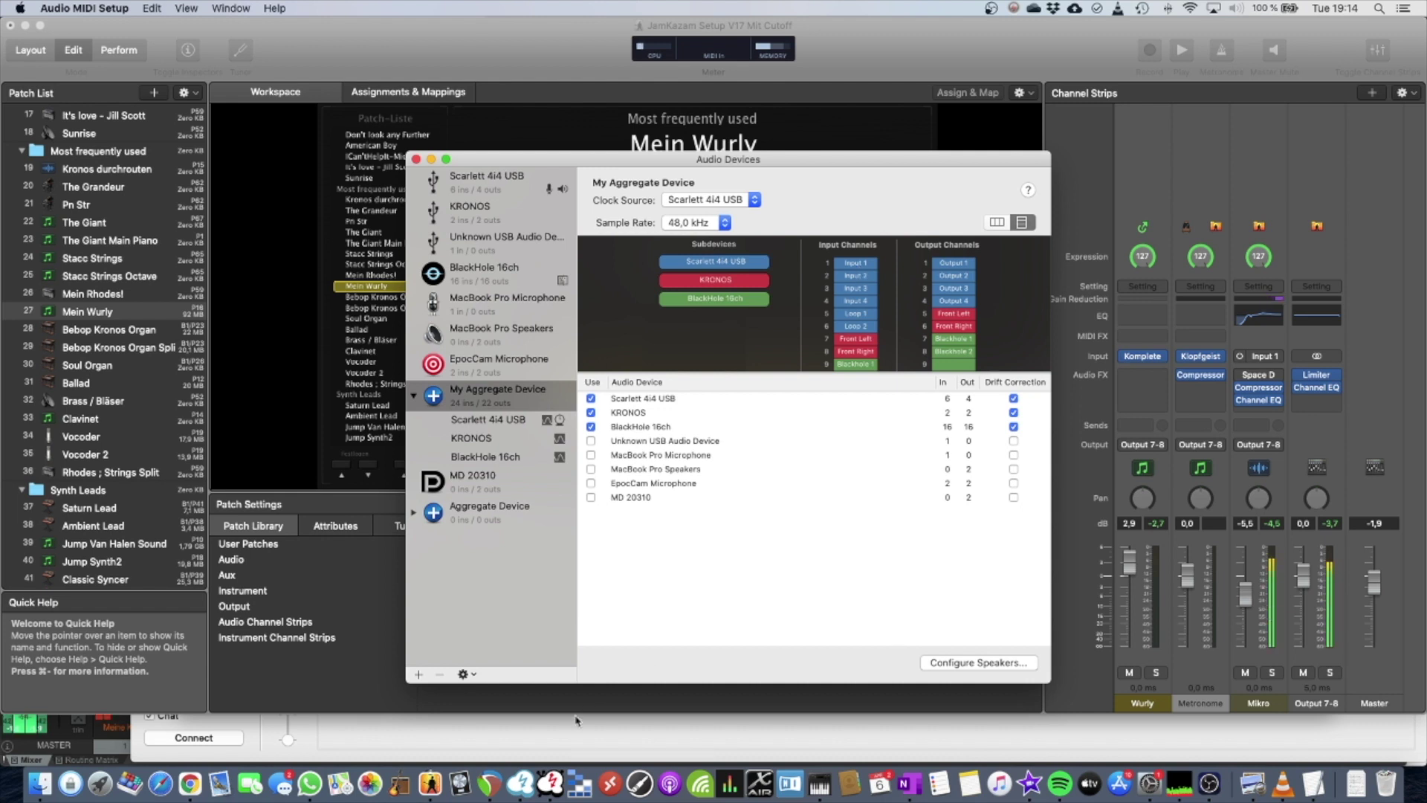
Step: In Jamulus Settings, set the soundcard device to My Aggregate Device
click(522, 782)
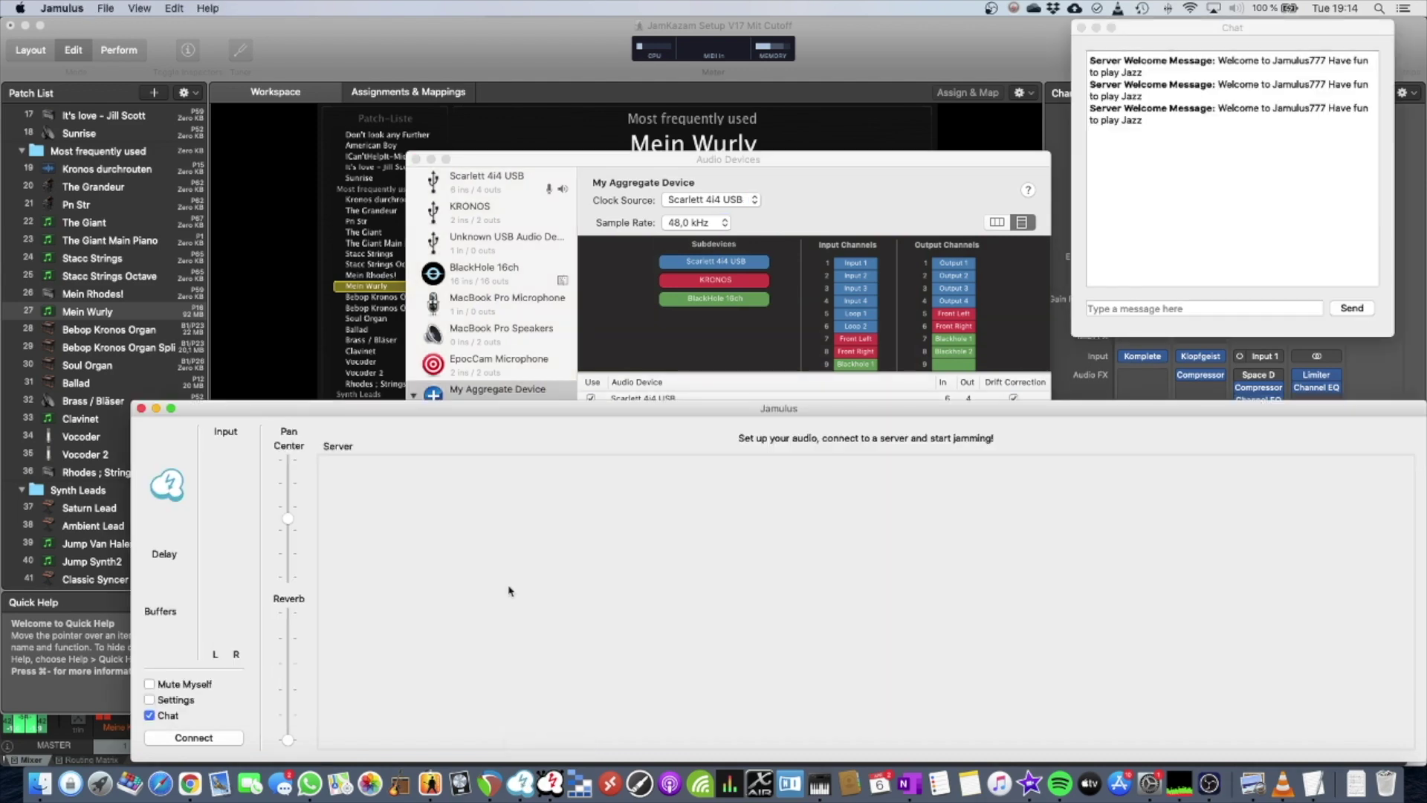
click(167, 702)
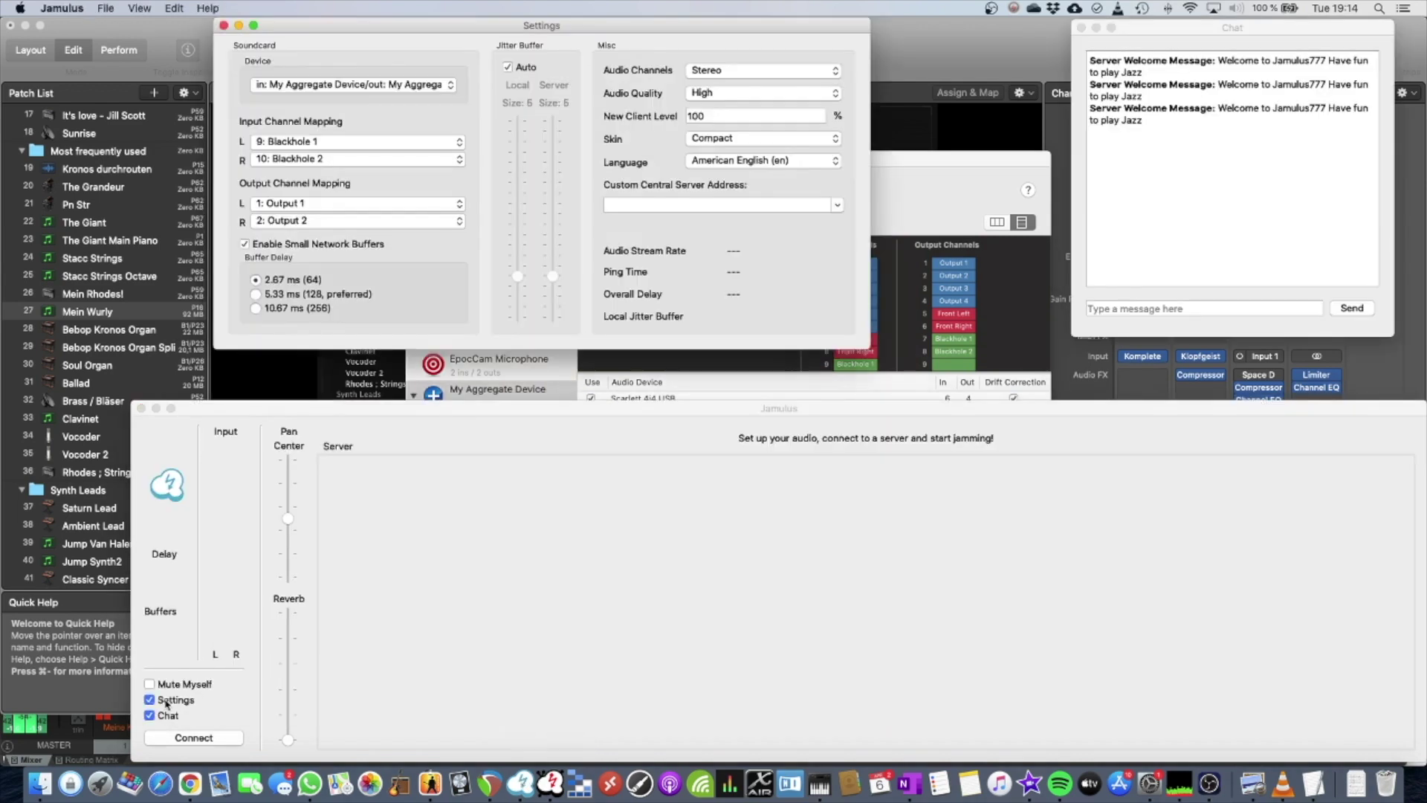
click(387, 85)
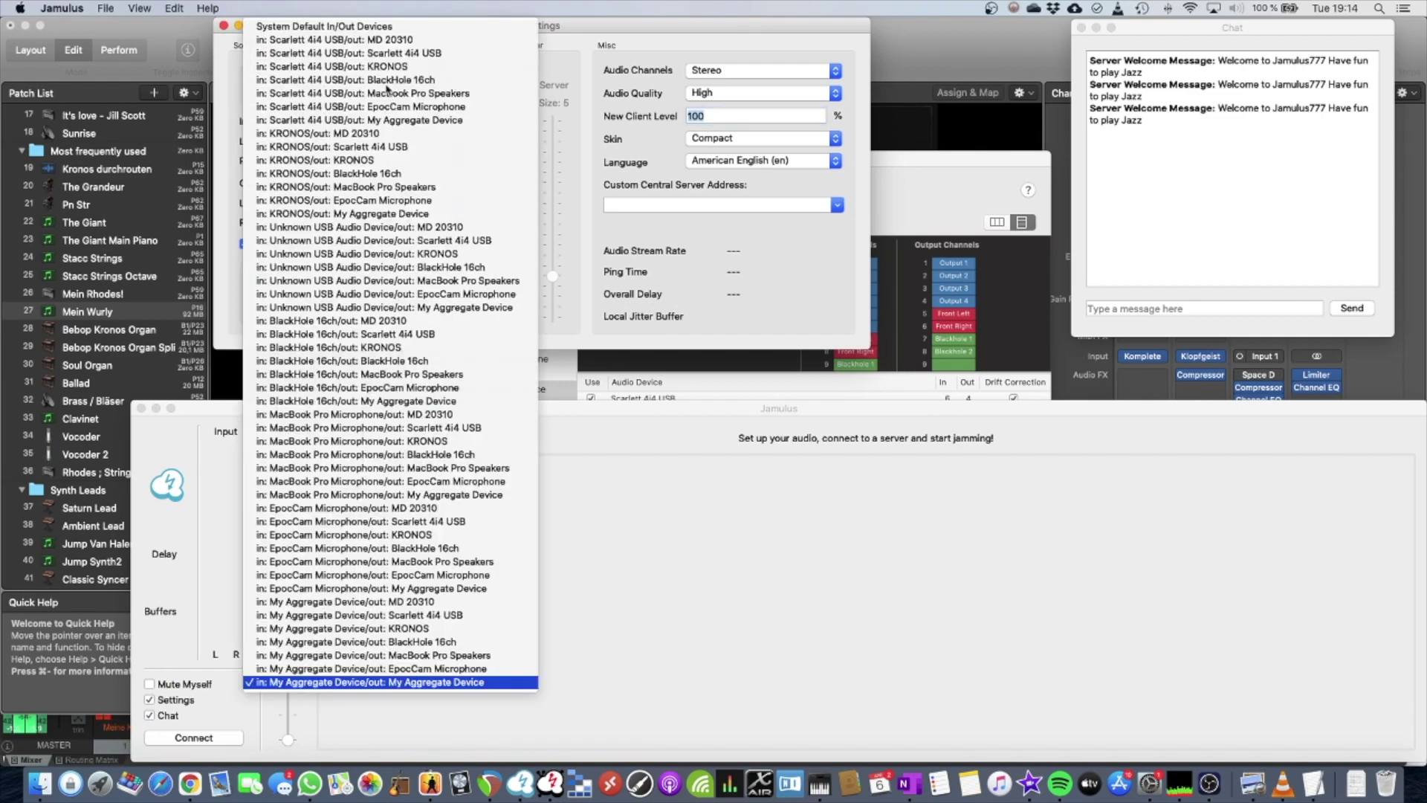
click(433, 683)
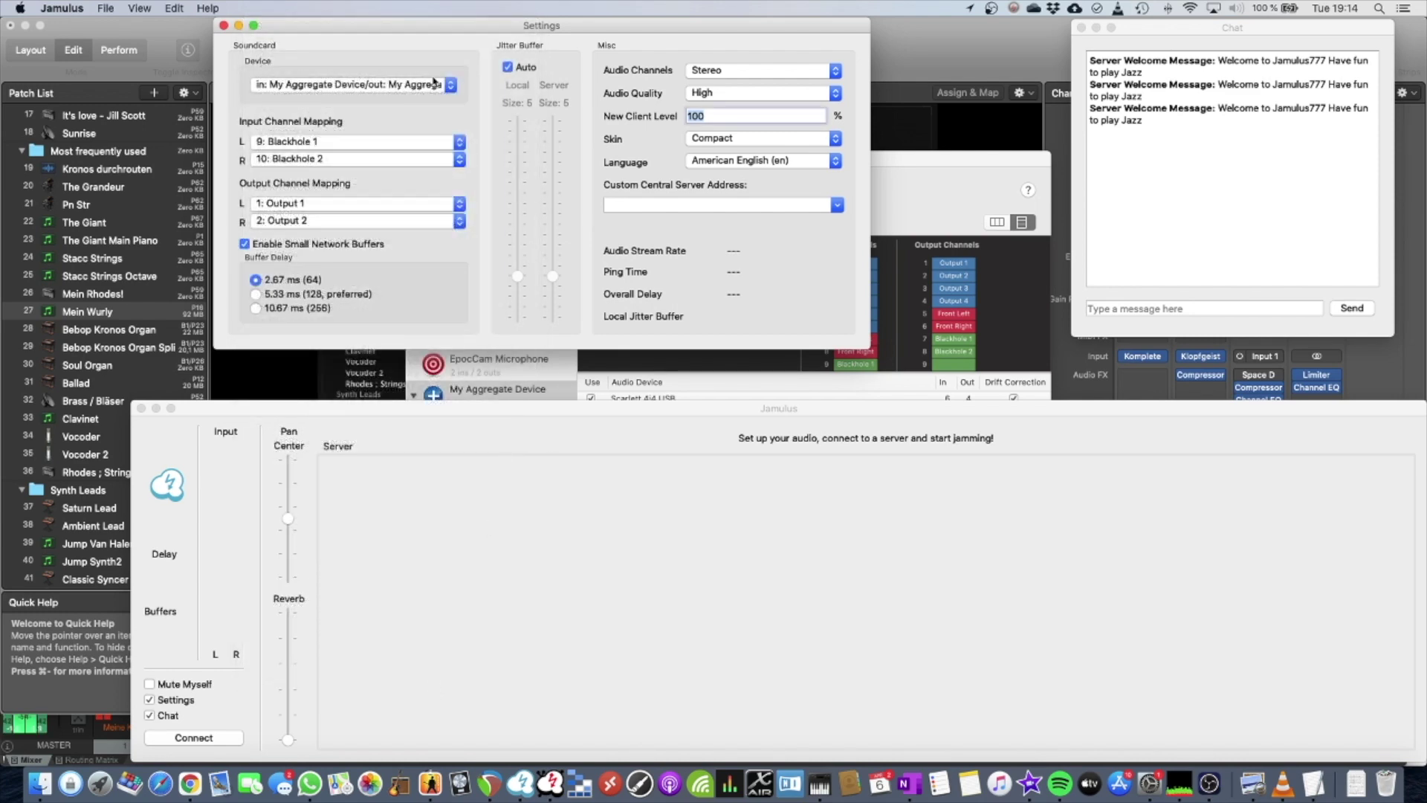
Step: Keep Blackhole 1 as Jamulus's left input channel, then return to Audio MIDI Setup
click(374, 142)
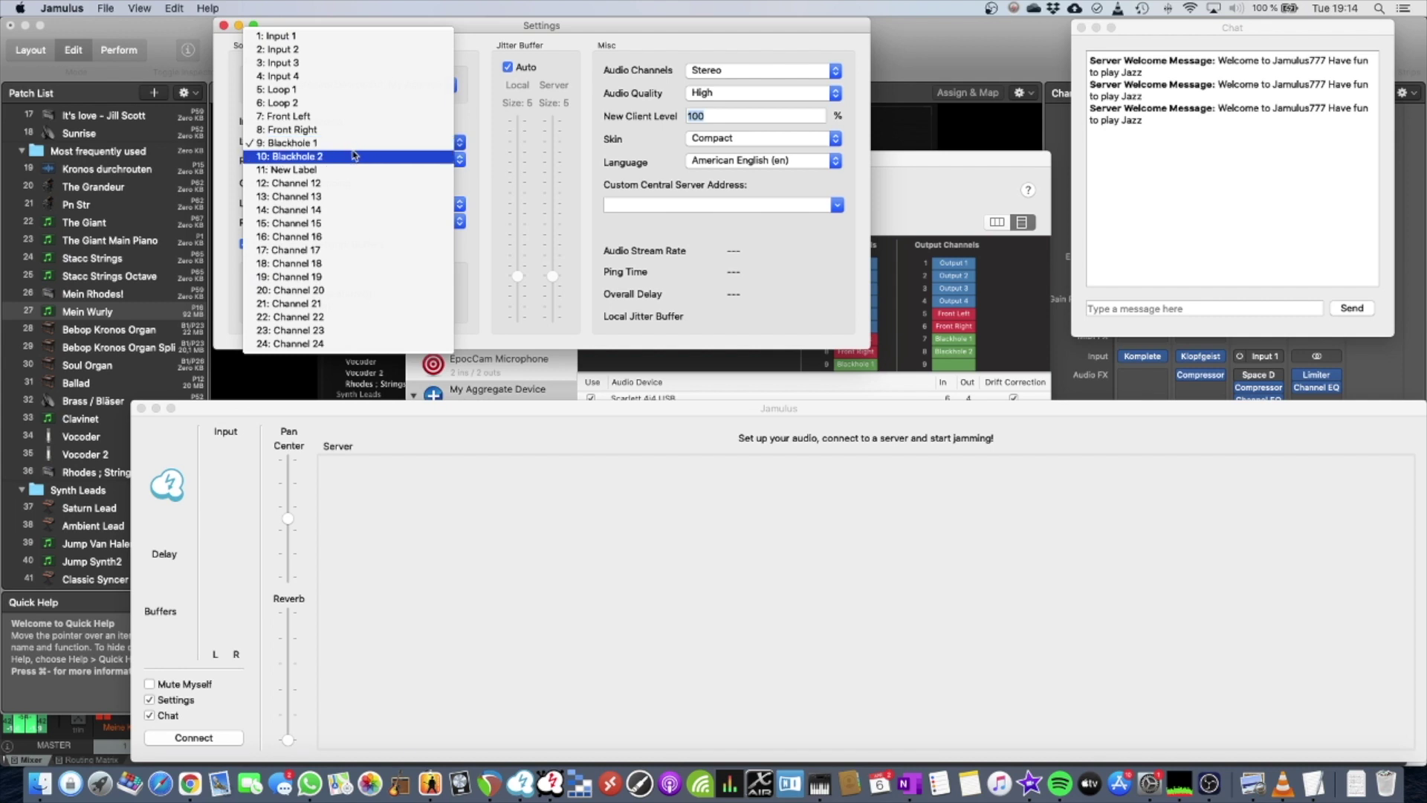
click(359, 146)
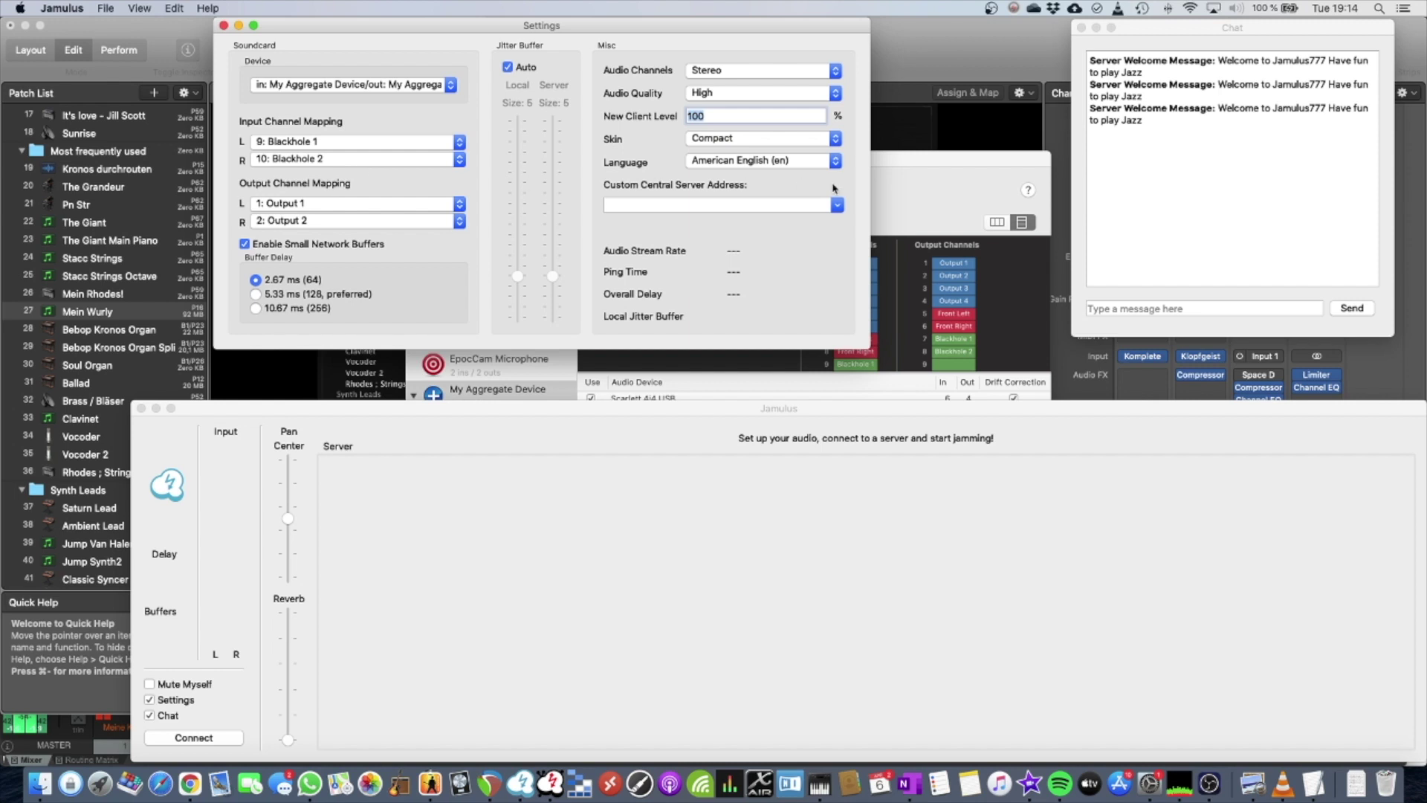
click(922, 192)
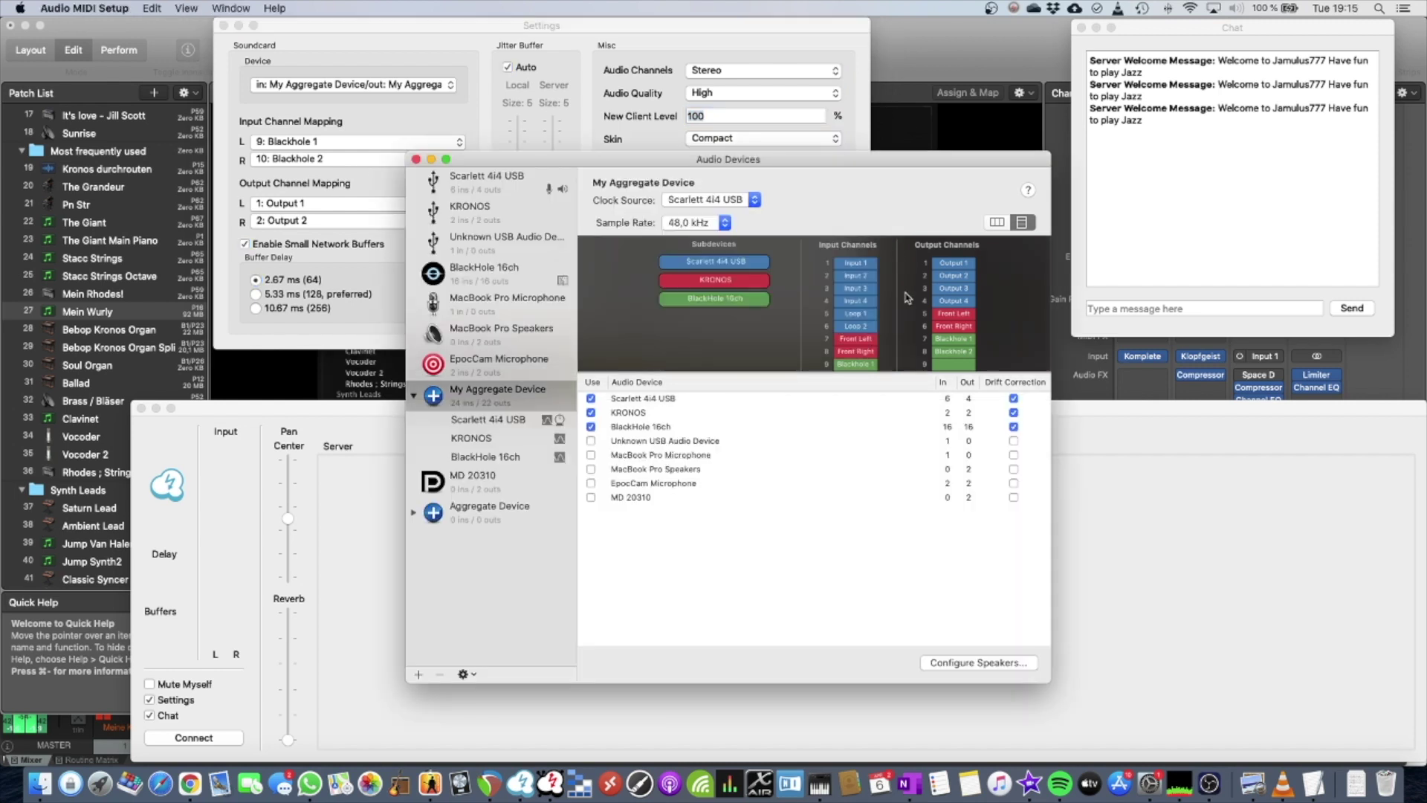
Step: Enlarge the channel panel past Blackhole 1 and 2, then check Jamulus's left output channel choices
scroll(901, 299, down, 1)
scroll(897, 301, up, 1)
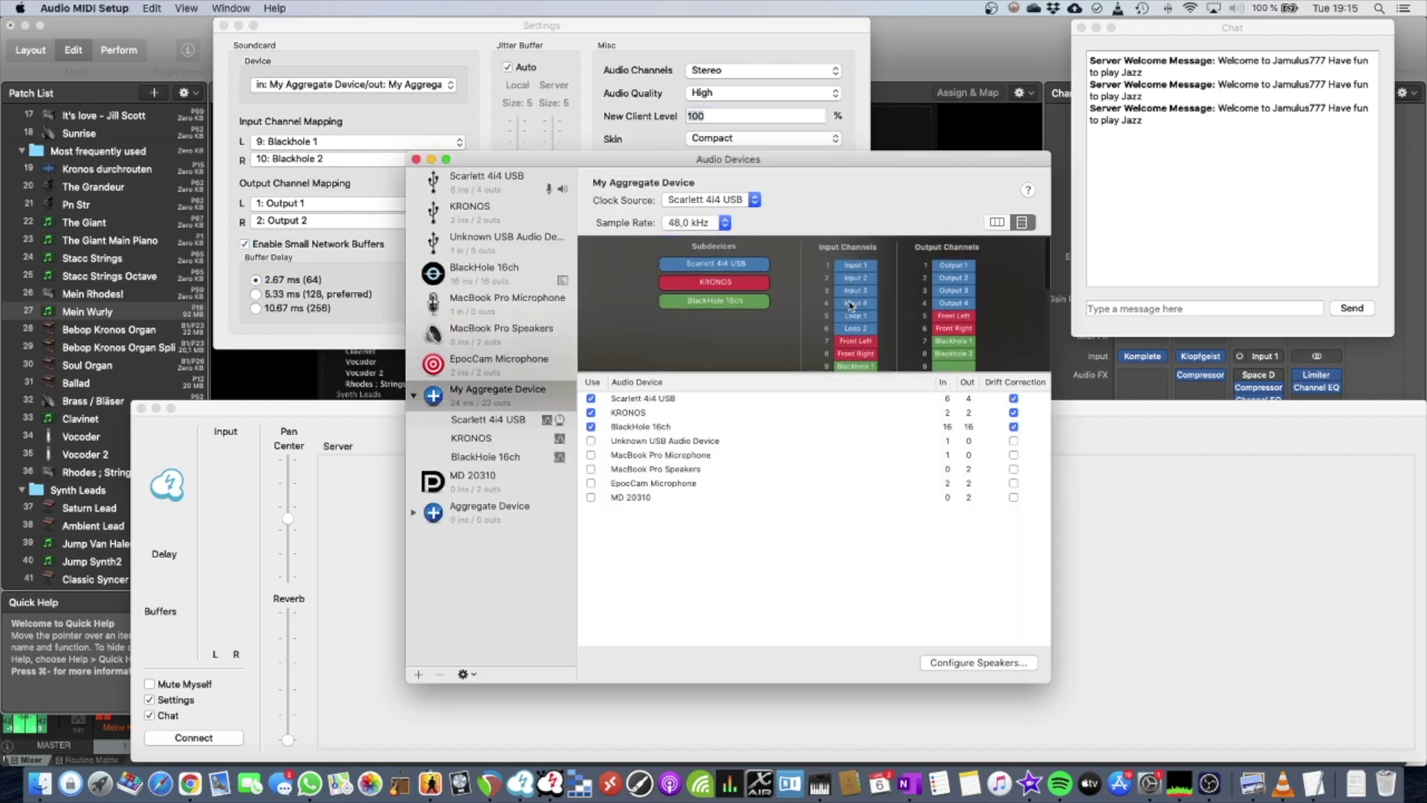
drag(764, 374, 766, 465)
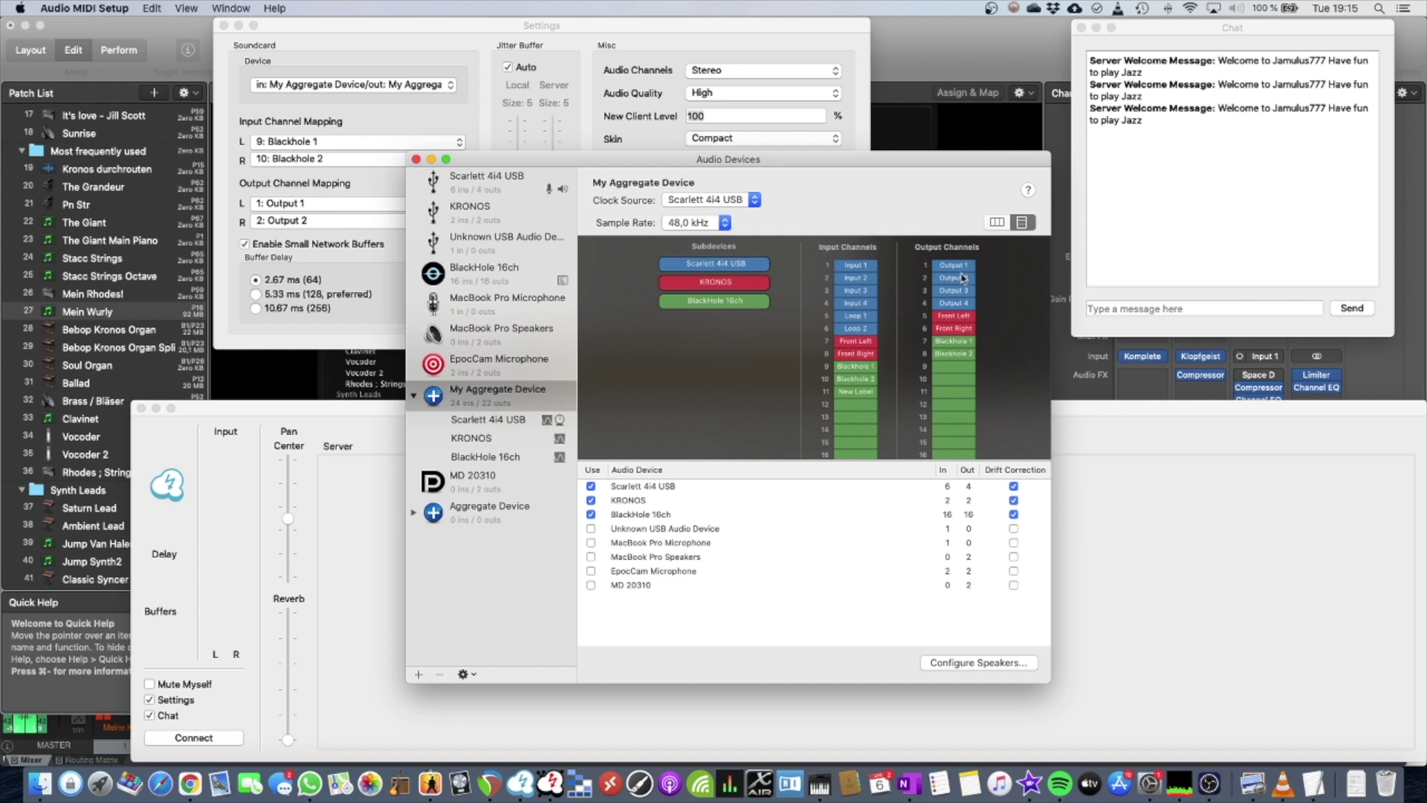
click(331, 204)
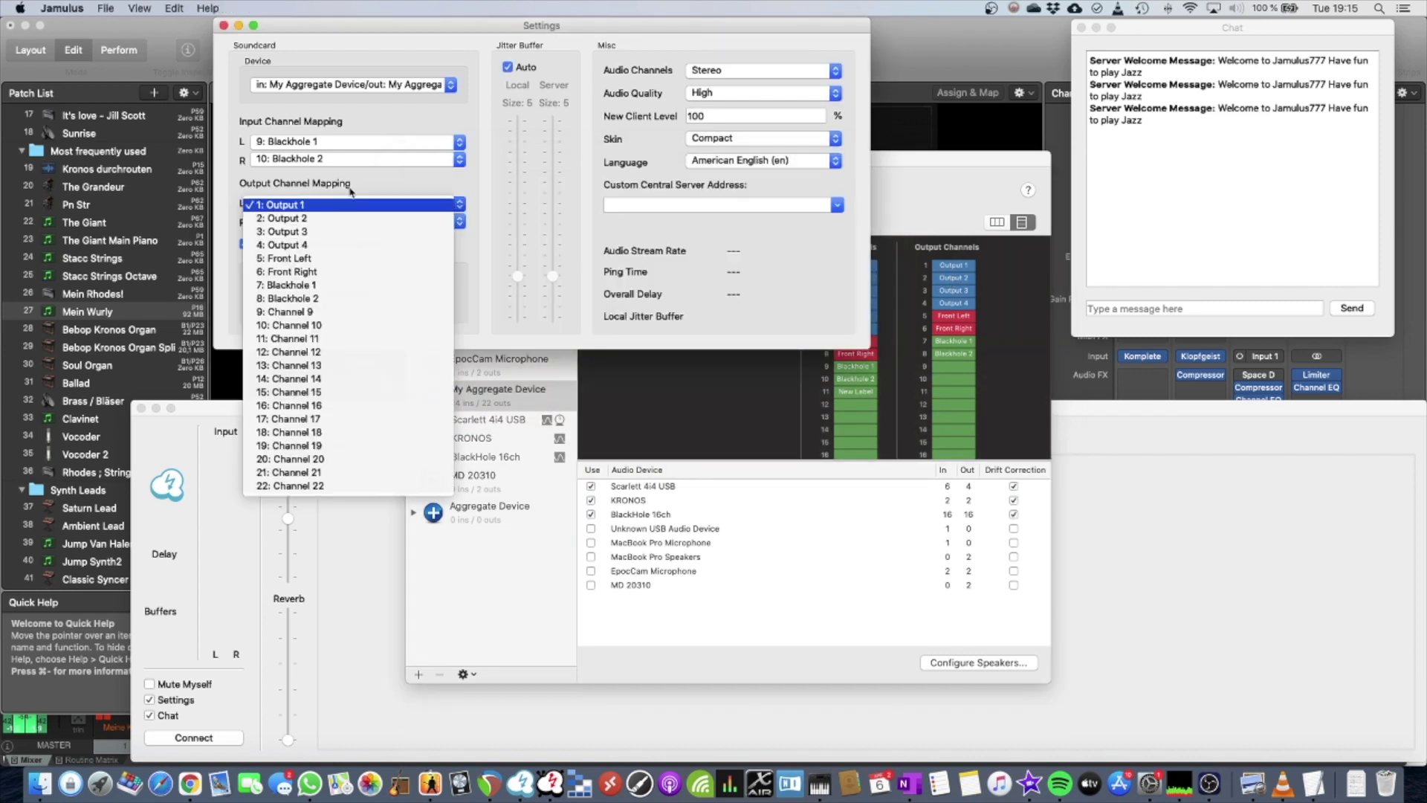
Step: Keep the Output L mapping on Output 1 and bring up the Connection Setup server list
click(356, 187)
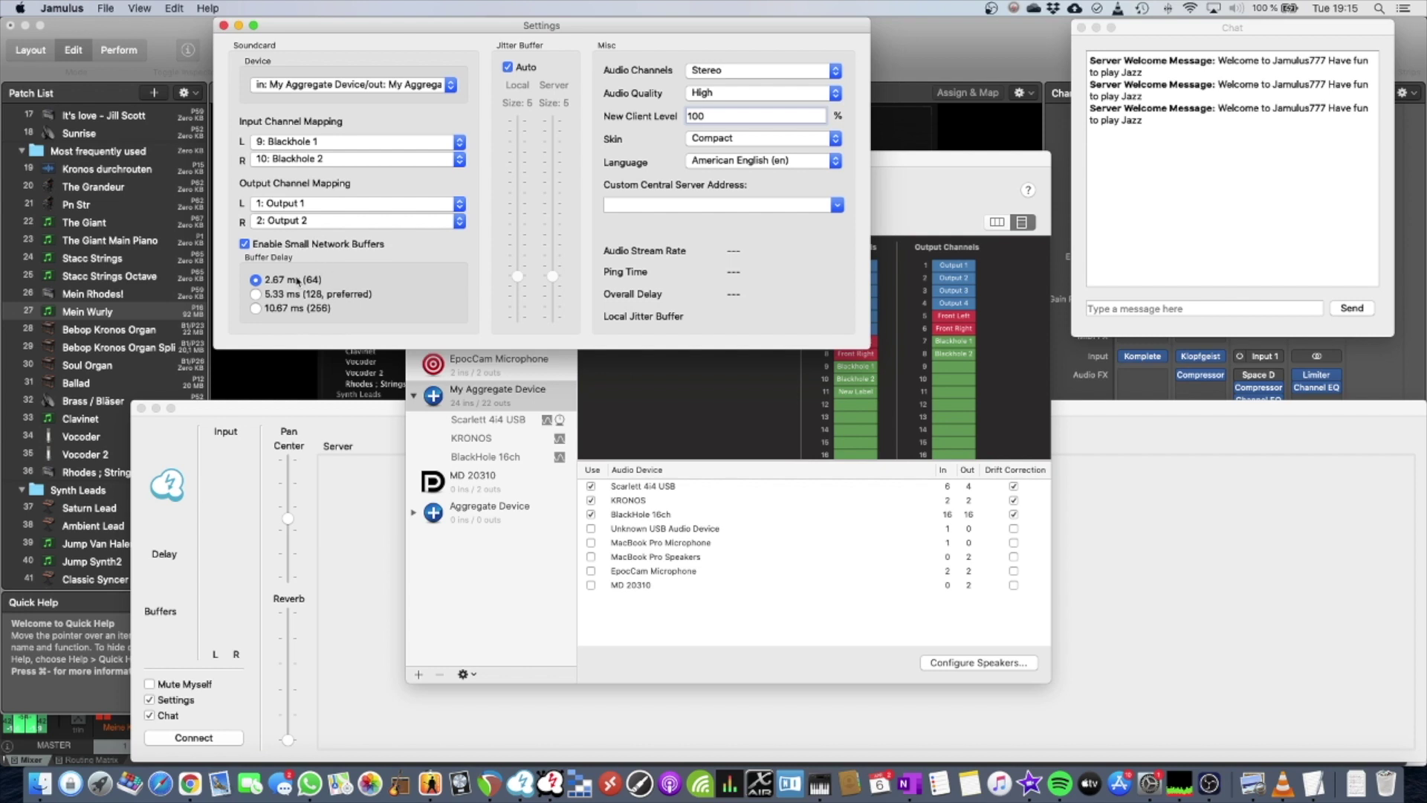
mouse_move(298, 281)
click(194, 737)
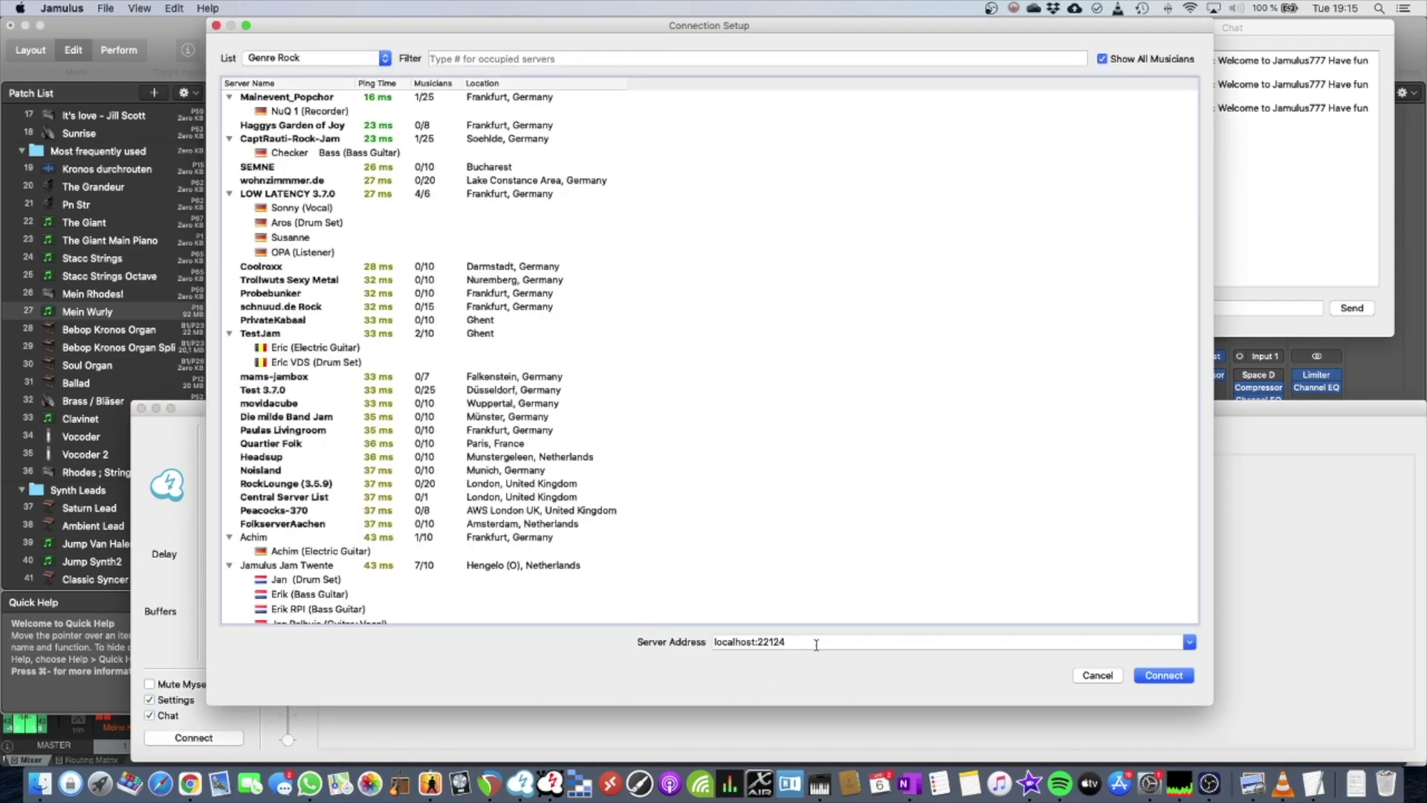
Step: Check the local Jamulus server window, then connect the client to localhost:22124
click(550, 782)
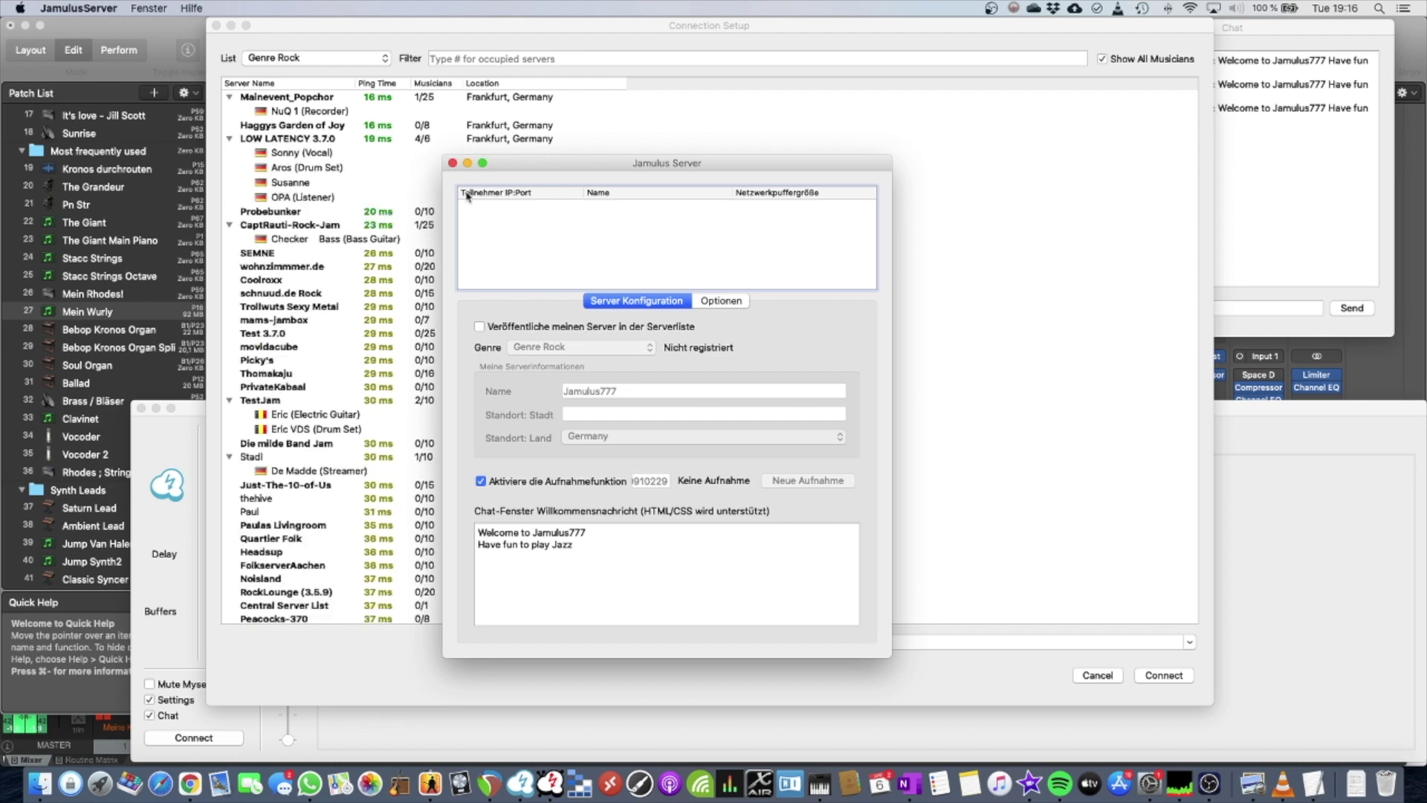
click(452, 163)
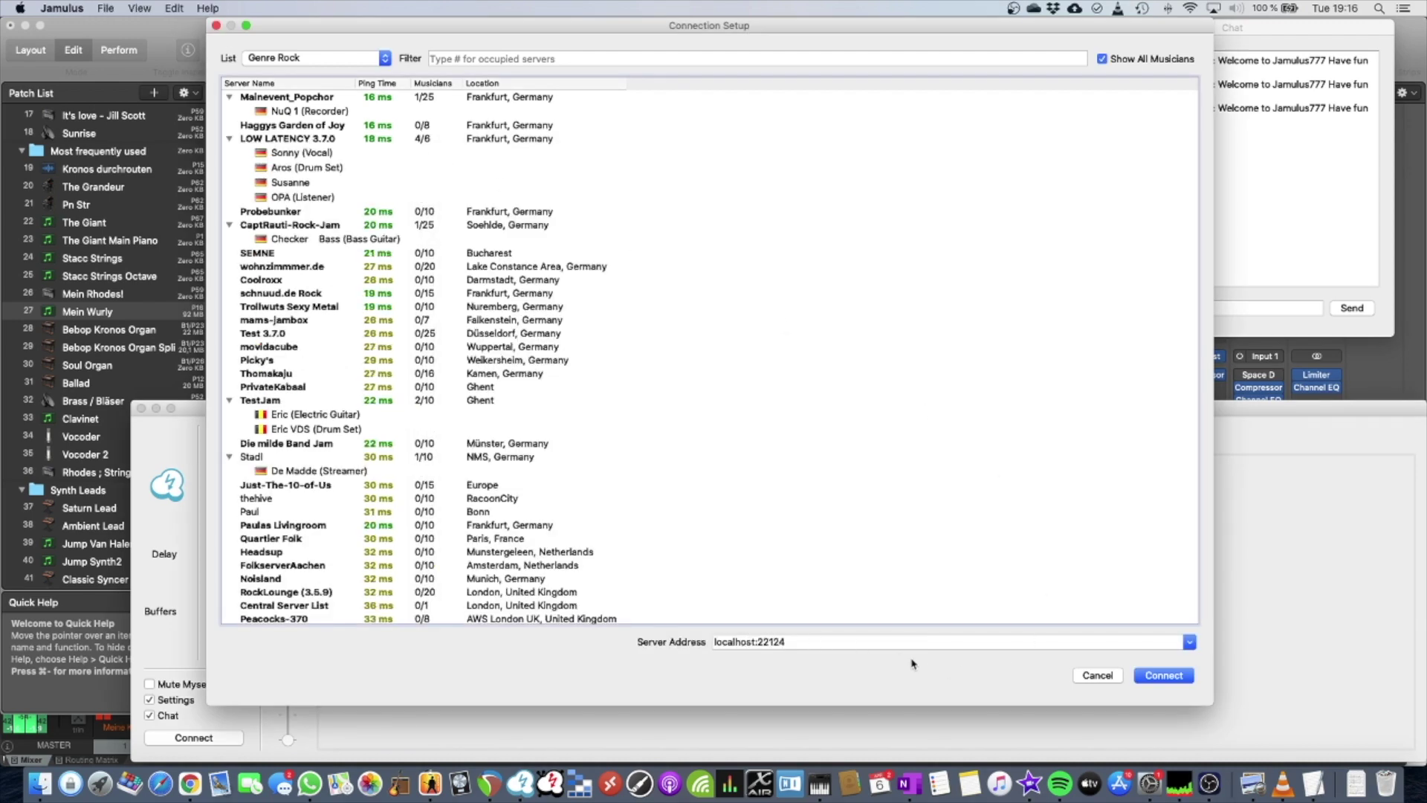
click(1164, 676)
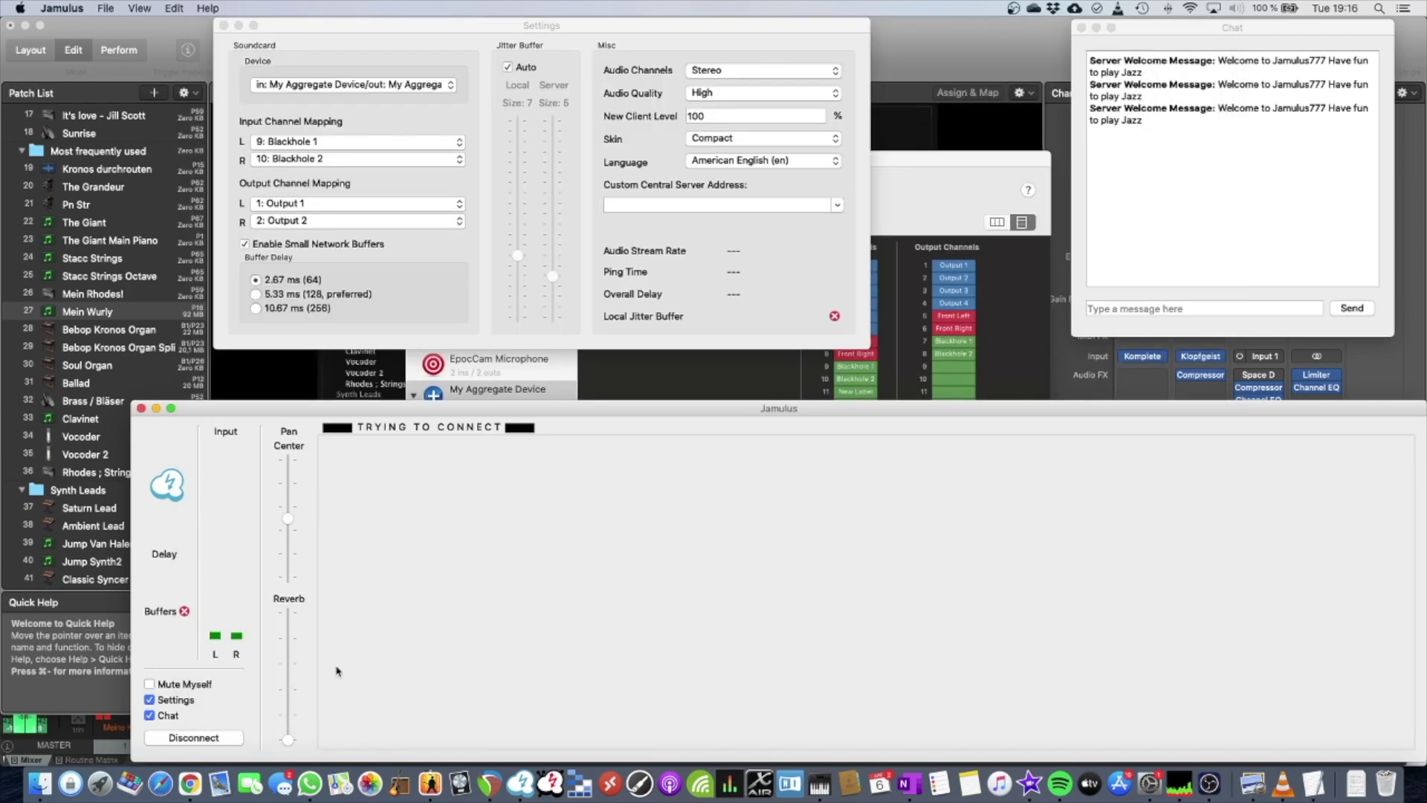
click(232, 738)
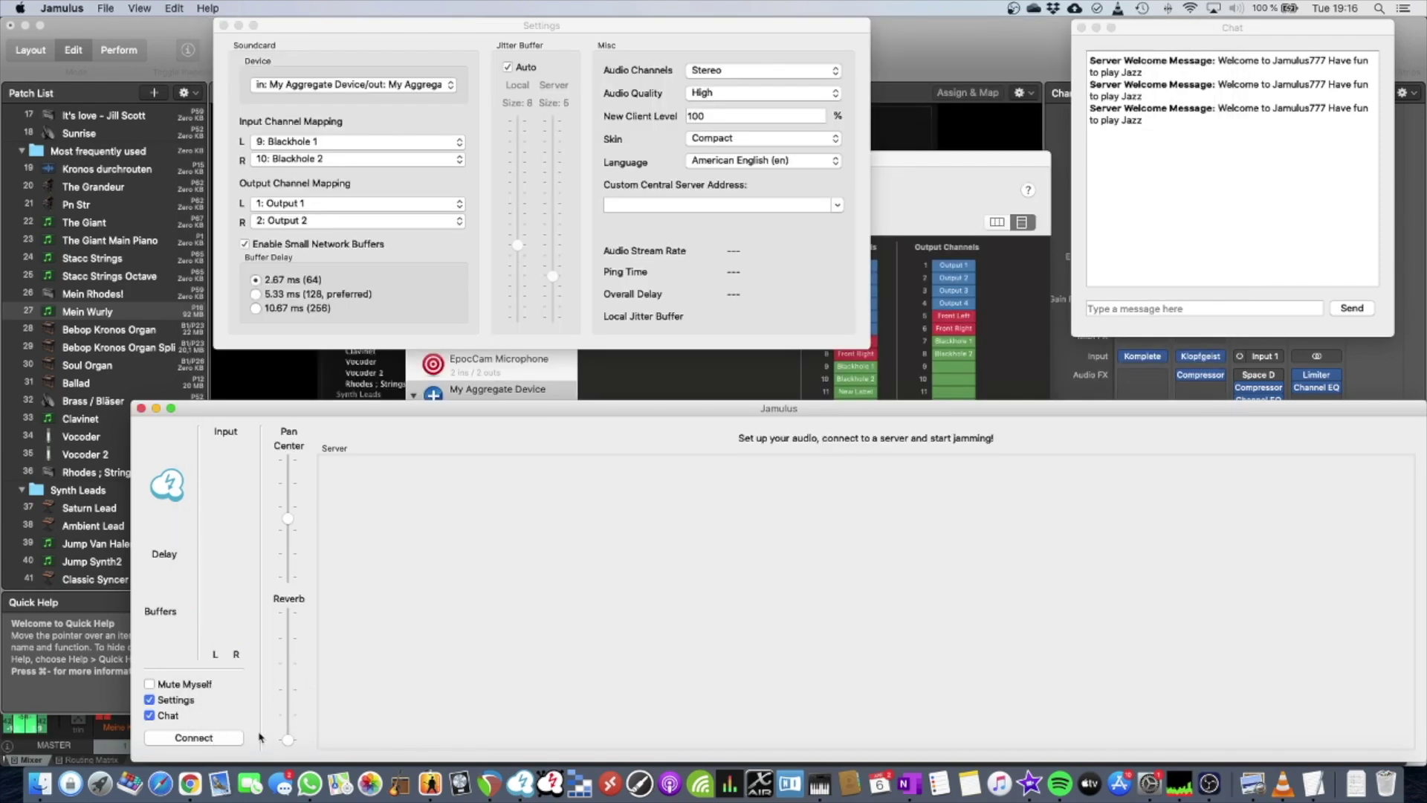
click(551, 784)
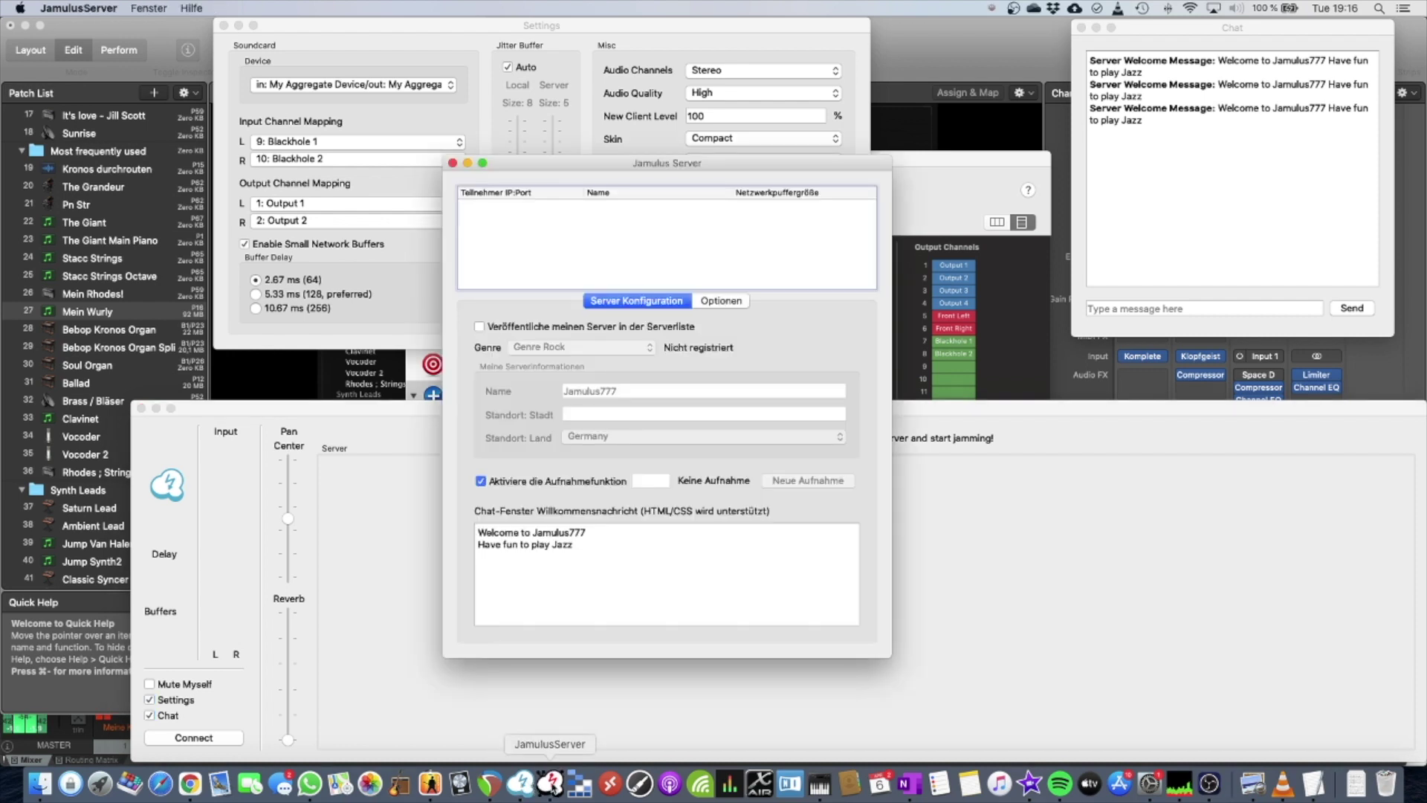
click(196, 738)
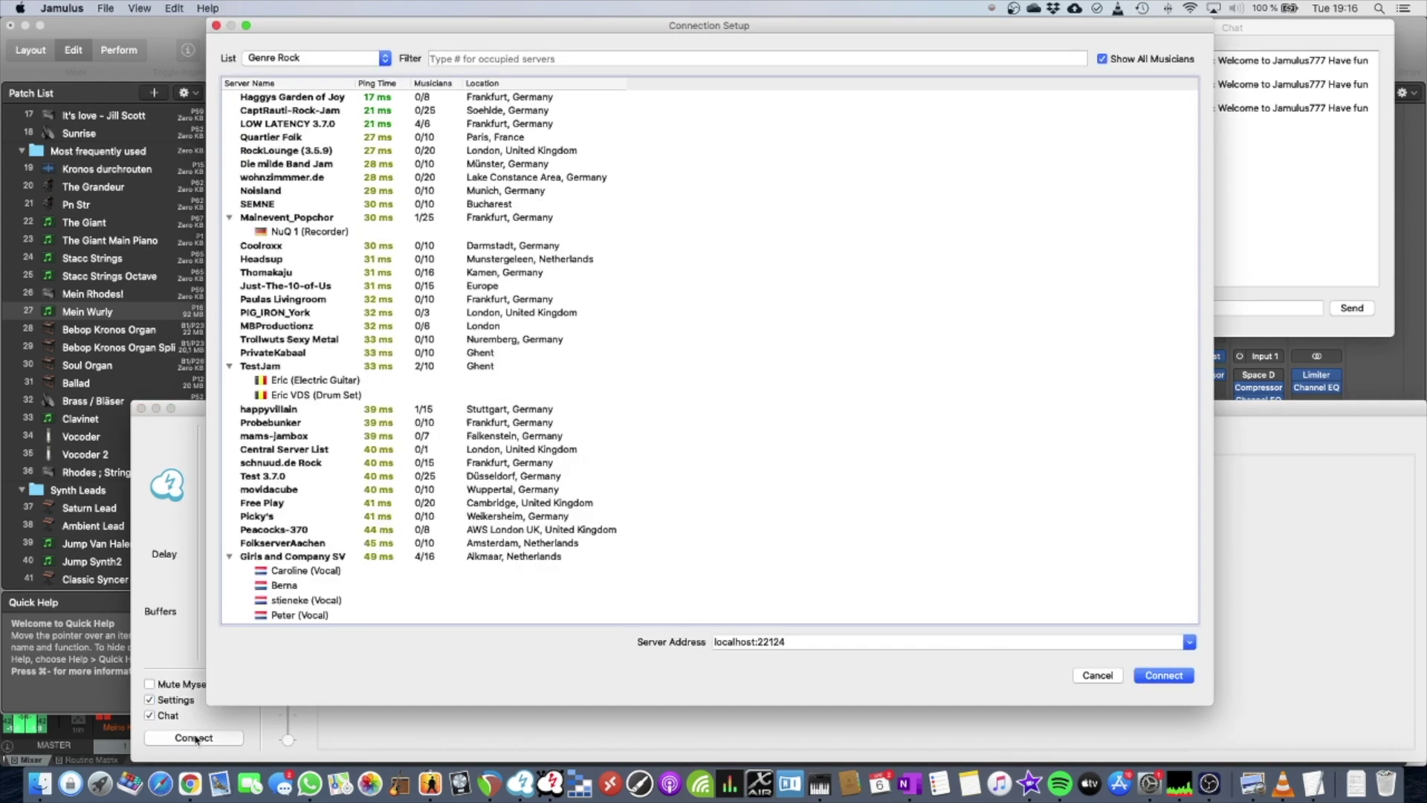
click(1183, 675)
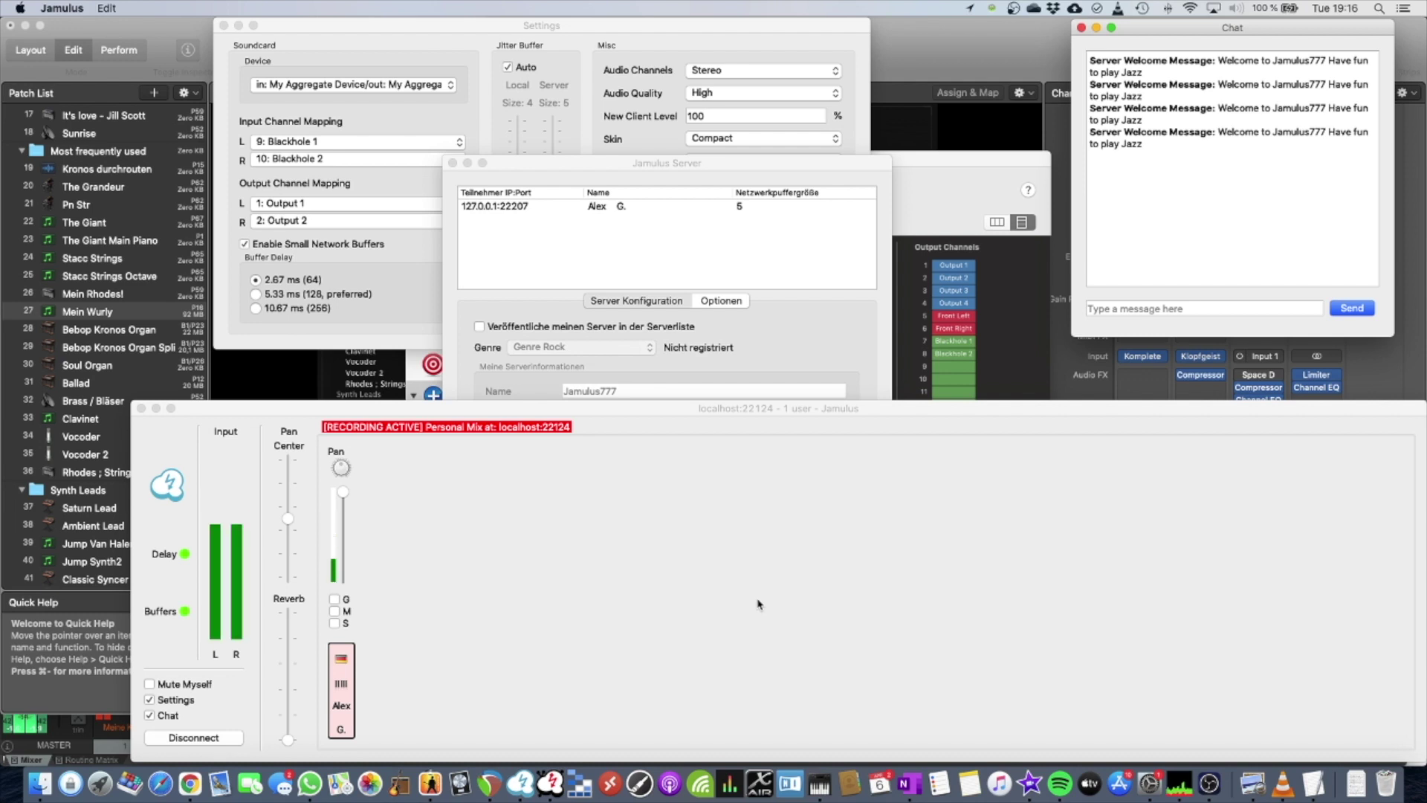
Step: Close the Jamulus Server window to reveal 906 kbps stream rate, 8 ms ping, 22 ms delay
click(453, 163)
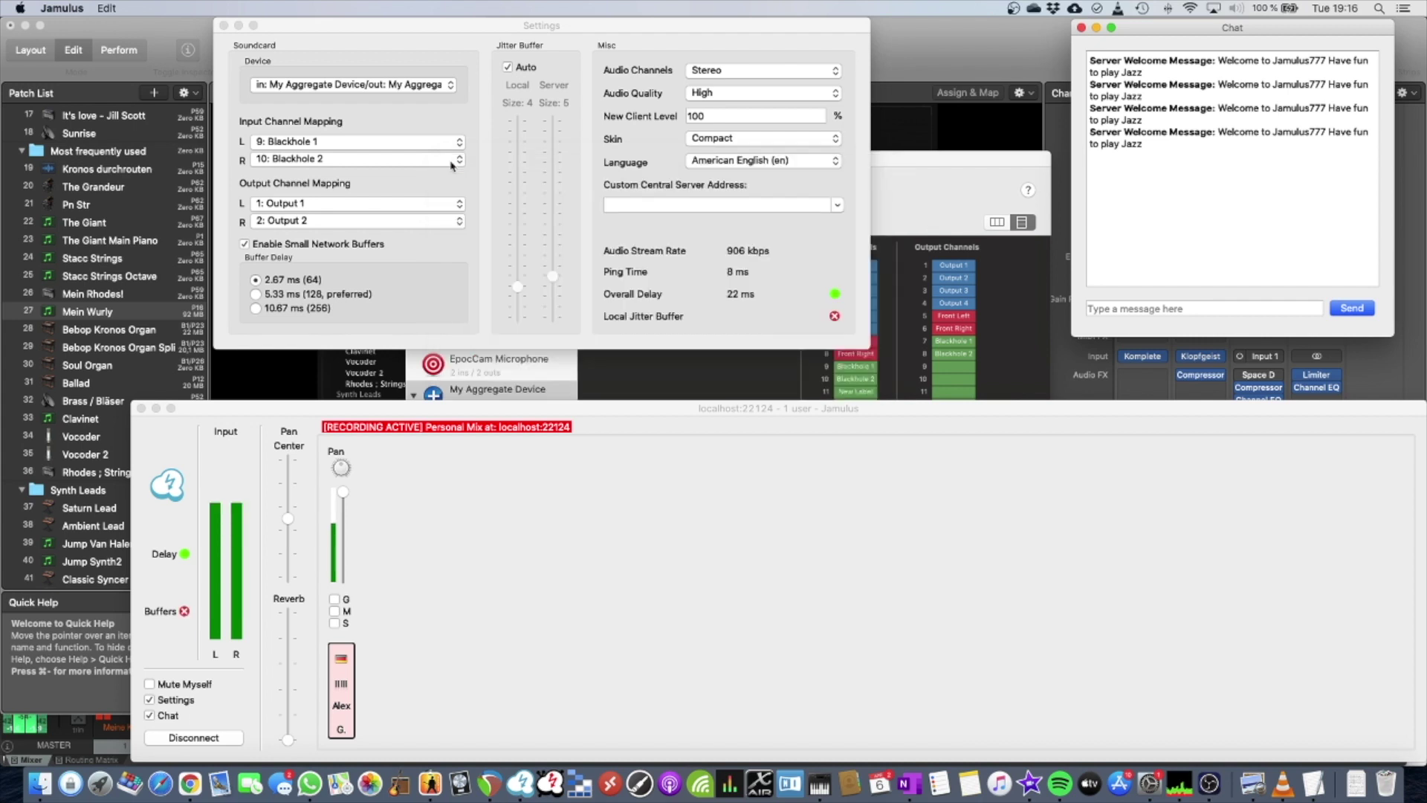